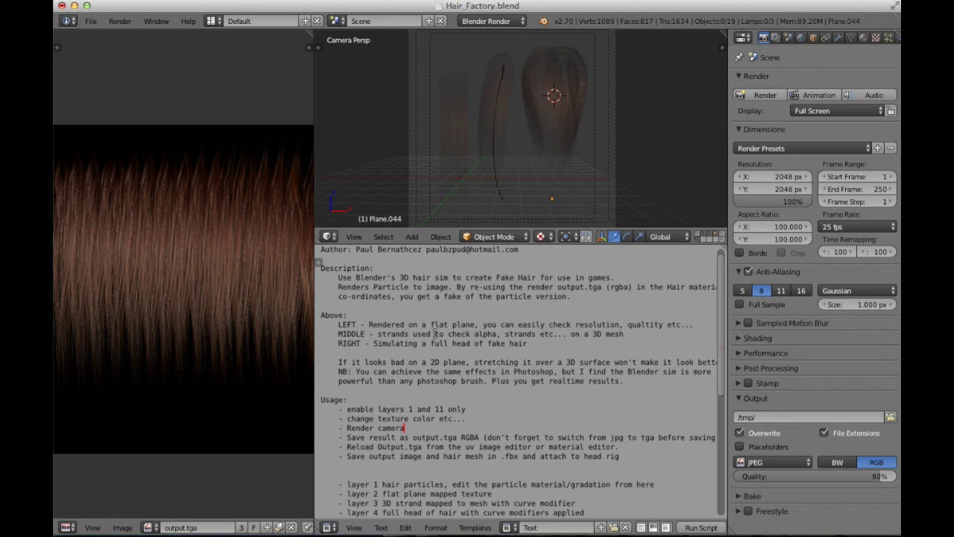
- Display the scene layer that holds the hair strand planes
scroll(434, 333, down, 1)
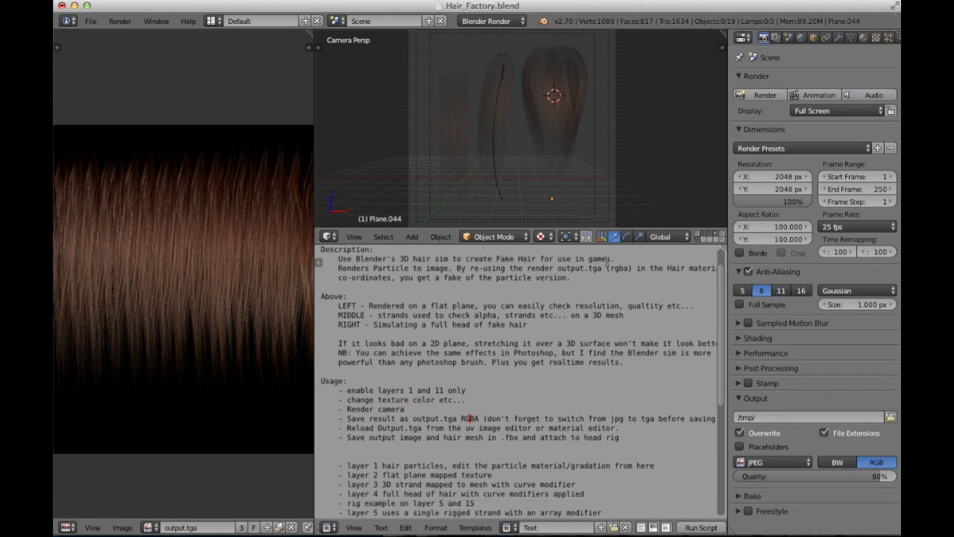
click(698, 237)
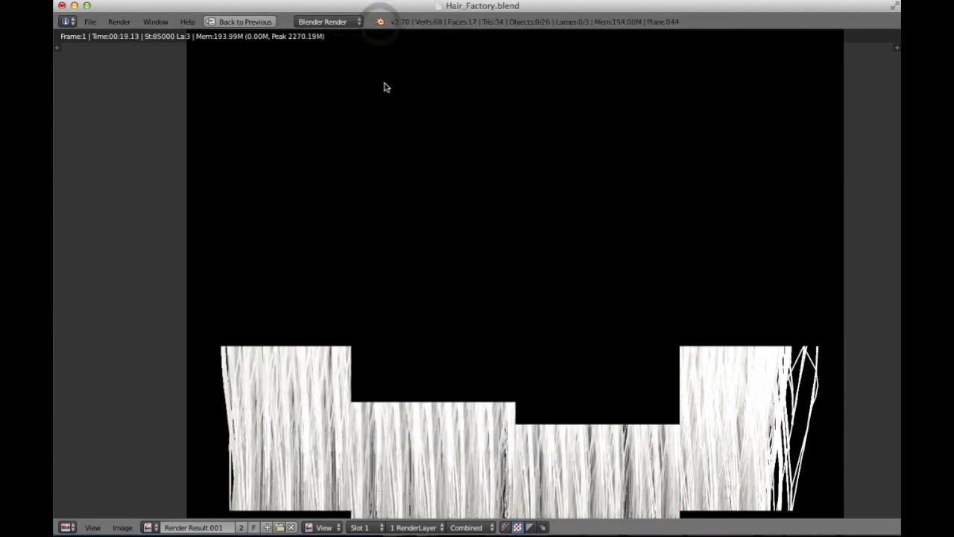
- Select Plane.033 and set its particle render material to Hair_Particle
key(Escape)
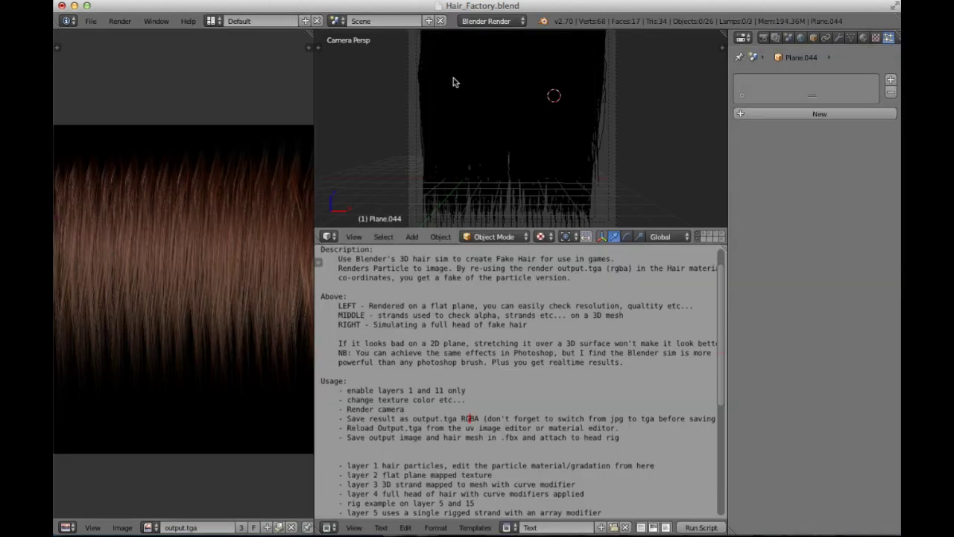
right_click(453, 79)
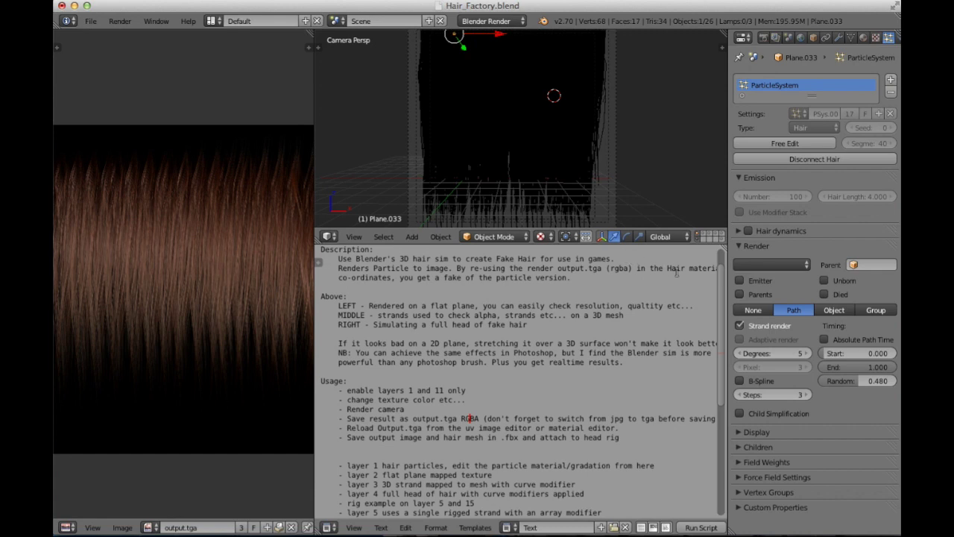
click(771, 266)
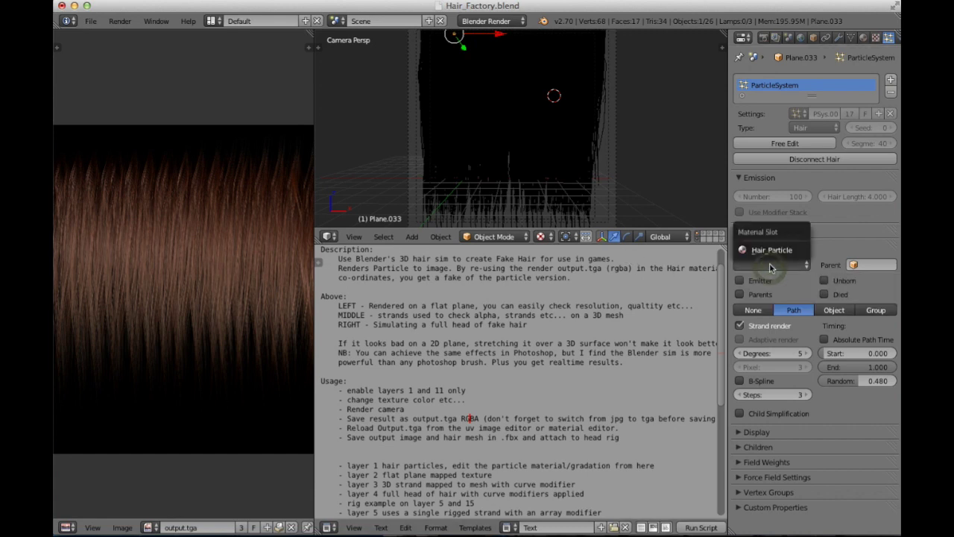
click(768, 250)
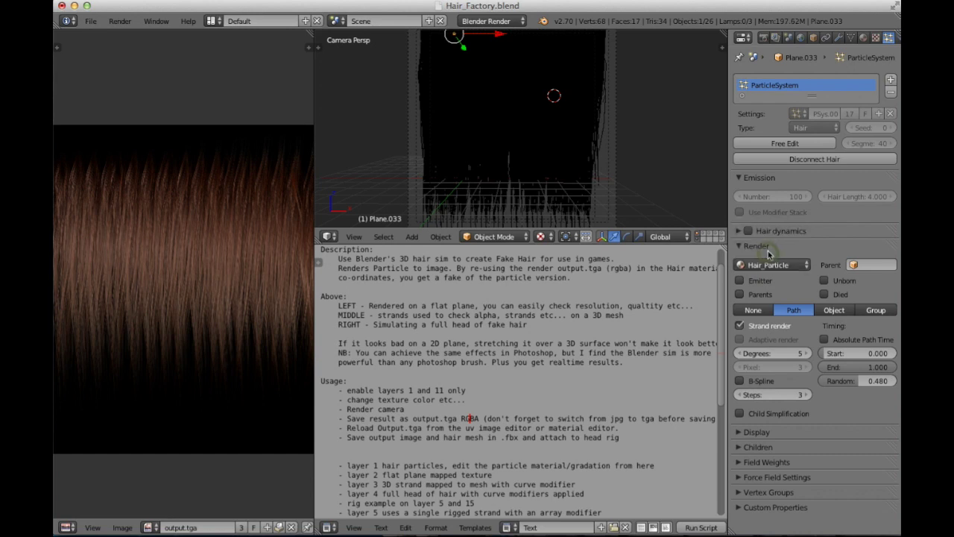
- Set the render resolution to 256 × 256 px and render the brown hair strip
click(763, 38)
click(784, 176)
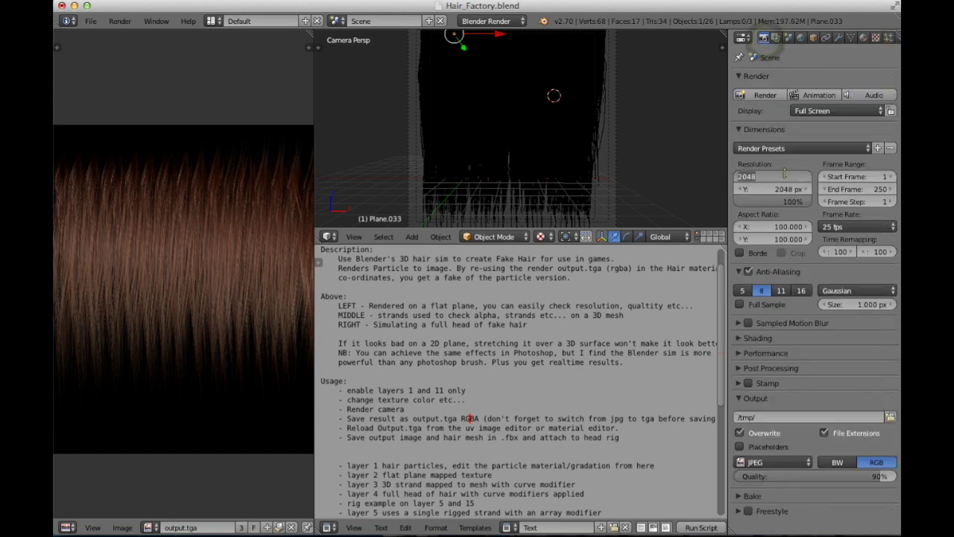
text(256)
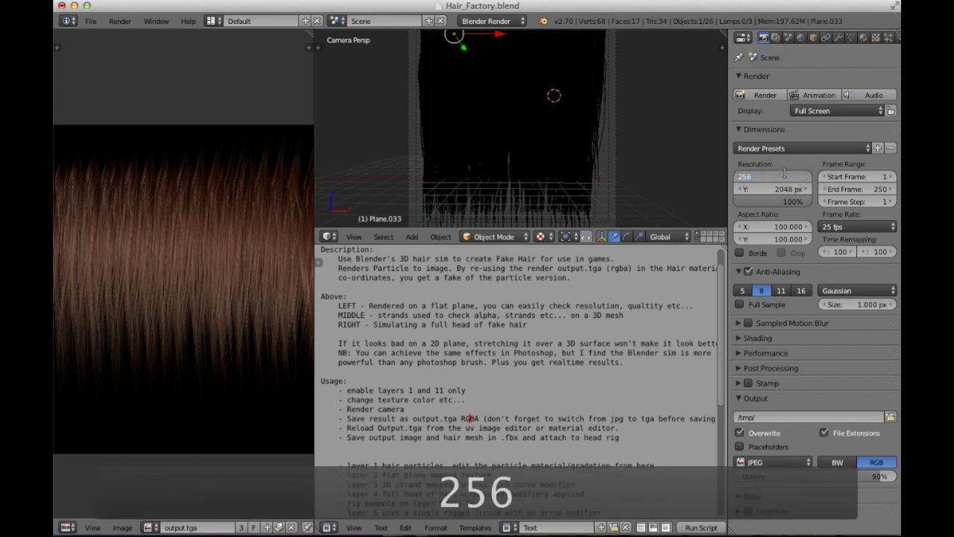
key(Tab)
text(256)
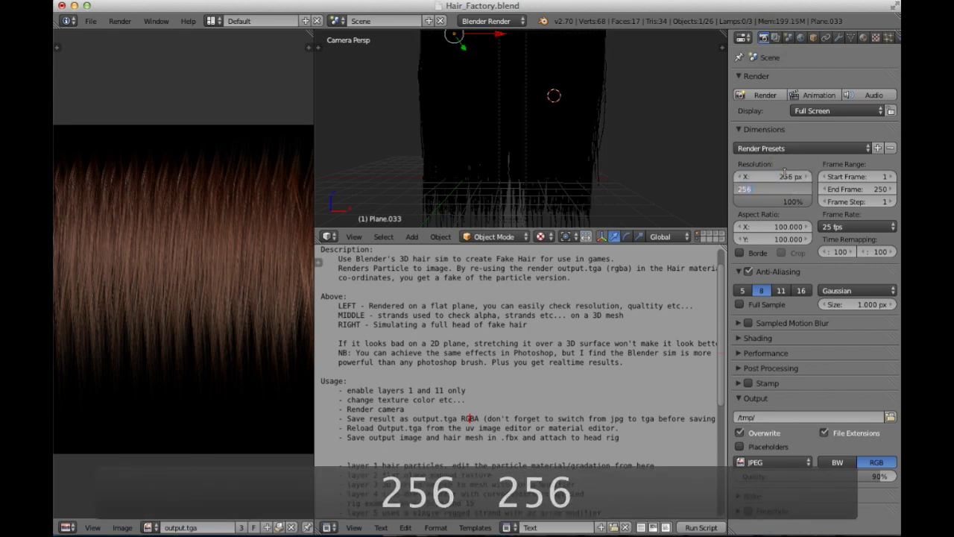
key(Tab)
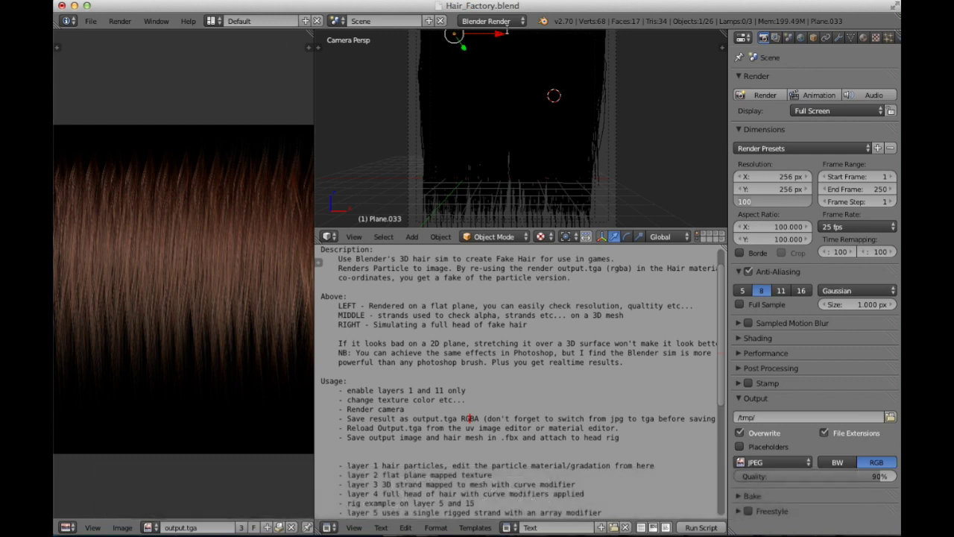
key(F12)
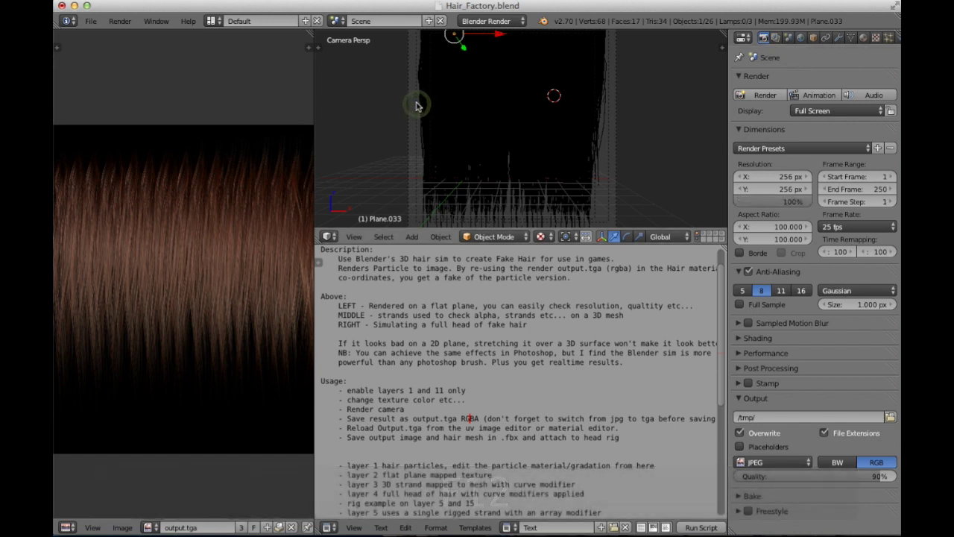
scroll(457, 234, up, 6)
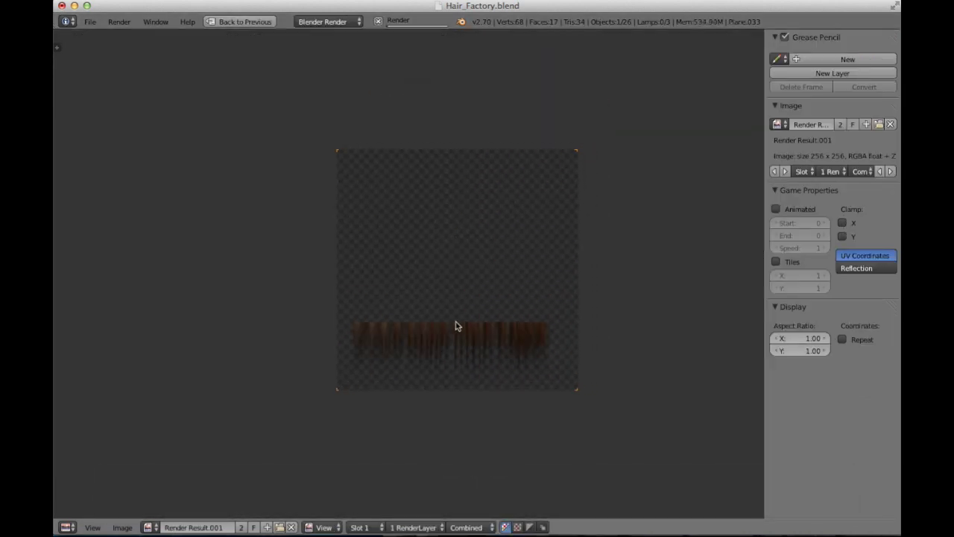
click(244, 22)
- Switch to User Ortho view and lower the particle path End to 0.521
key(KP_0)
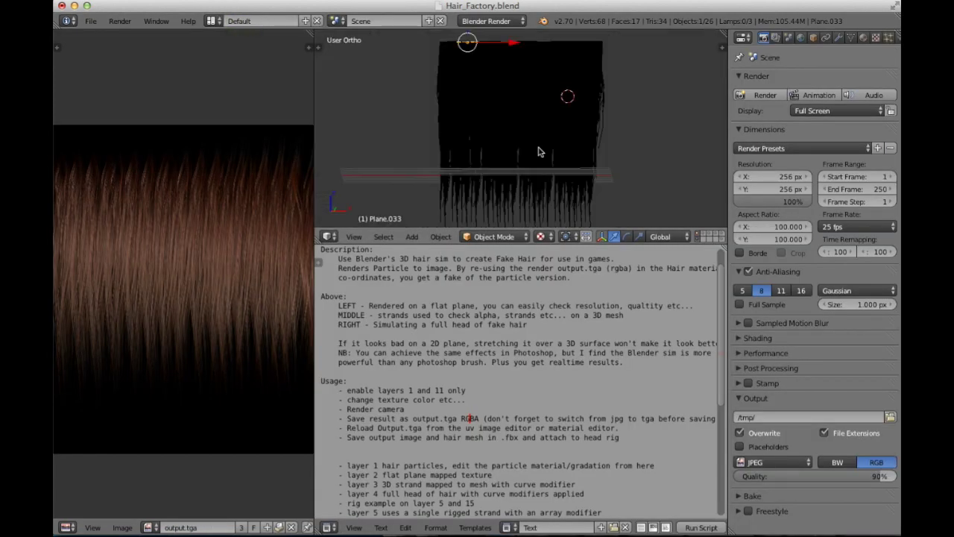
key(KP_5)
middle_drag(539, 152, 539, 149)
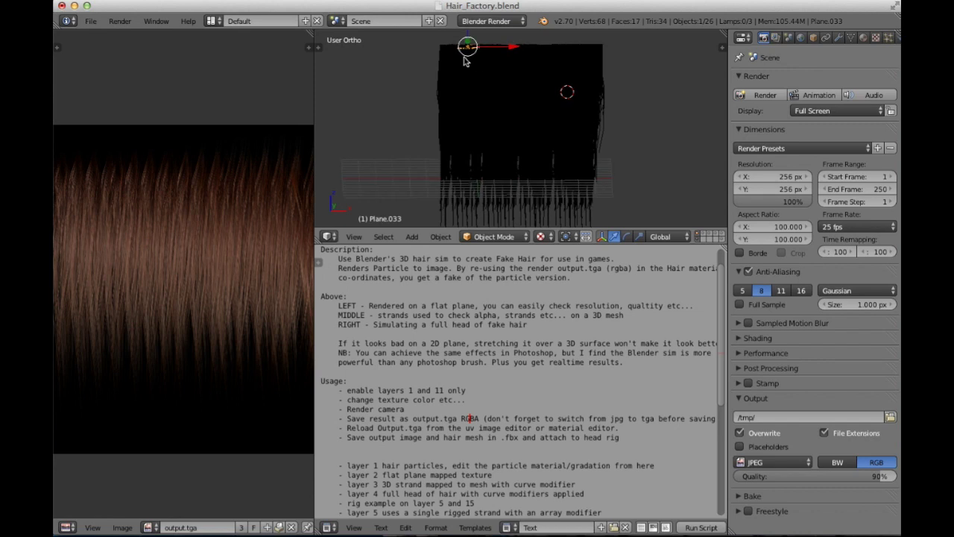
click(888, 38)
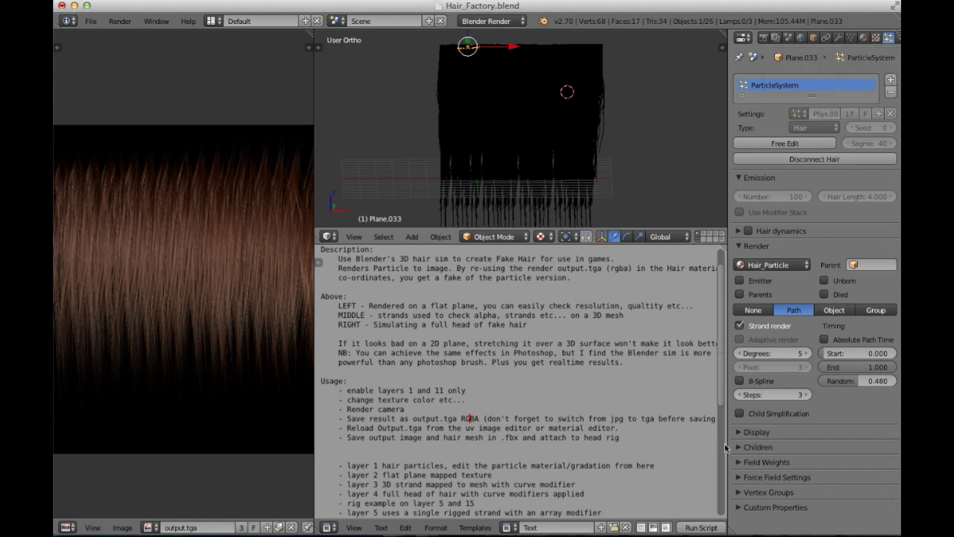
mouse_move(883, 366)
mouse_down()
mouse_move(872, 366)
mouse_move(895, 367)
mouse_up()
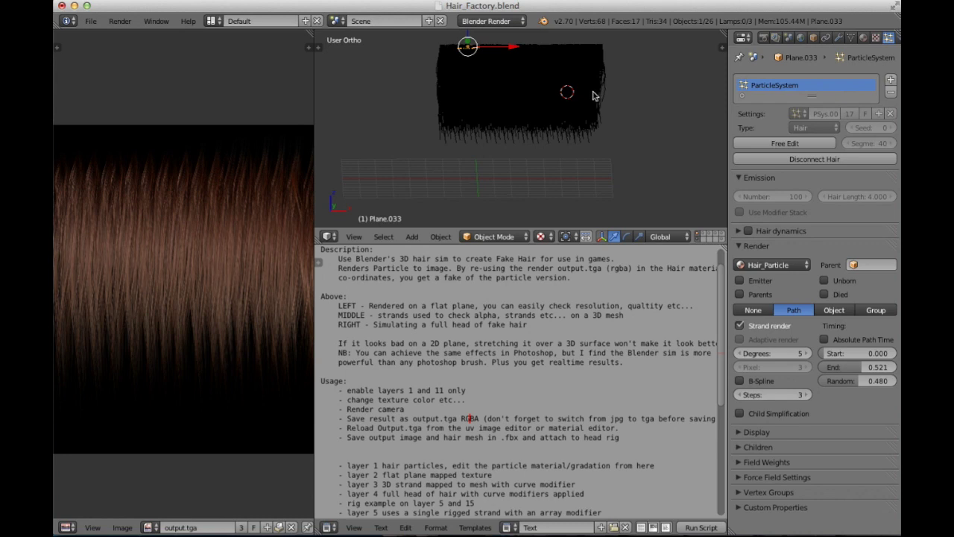
click(762, 37)
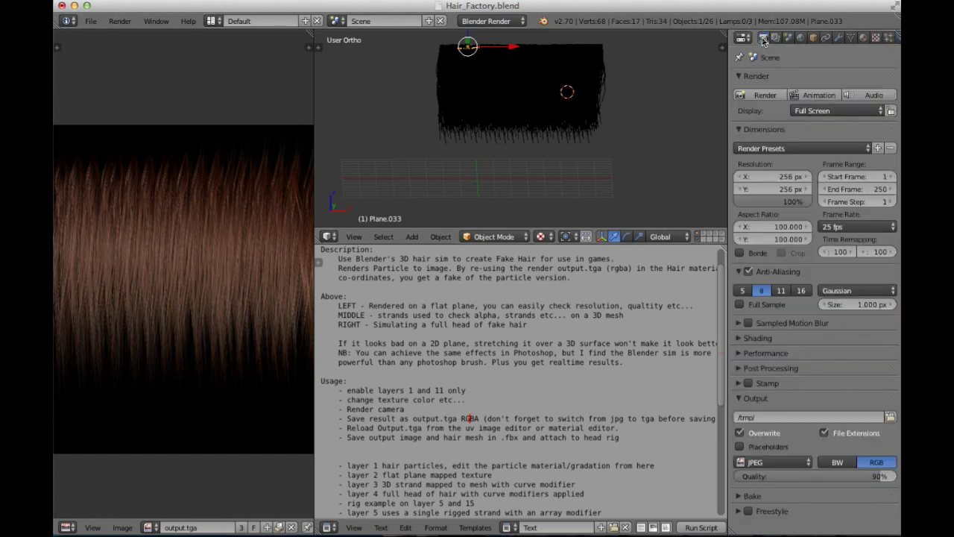
- Set the render output format to Targa with RGBA colour
click(760, 463)
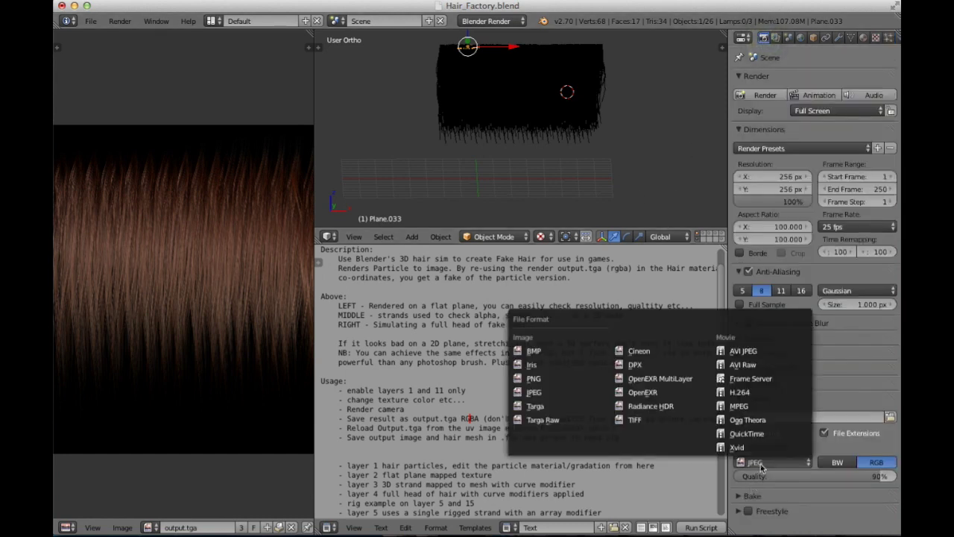
click(554, 409)
click(882, 463)
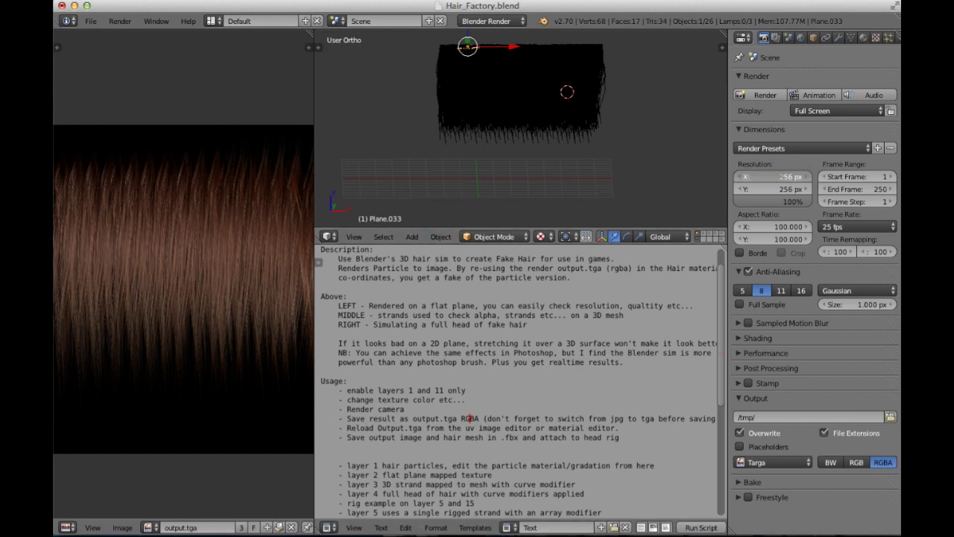
- Set the resolution to 512 × 512 px and re-render the shortened hair strip
click(778, 176)
text(512)
key(Tab)
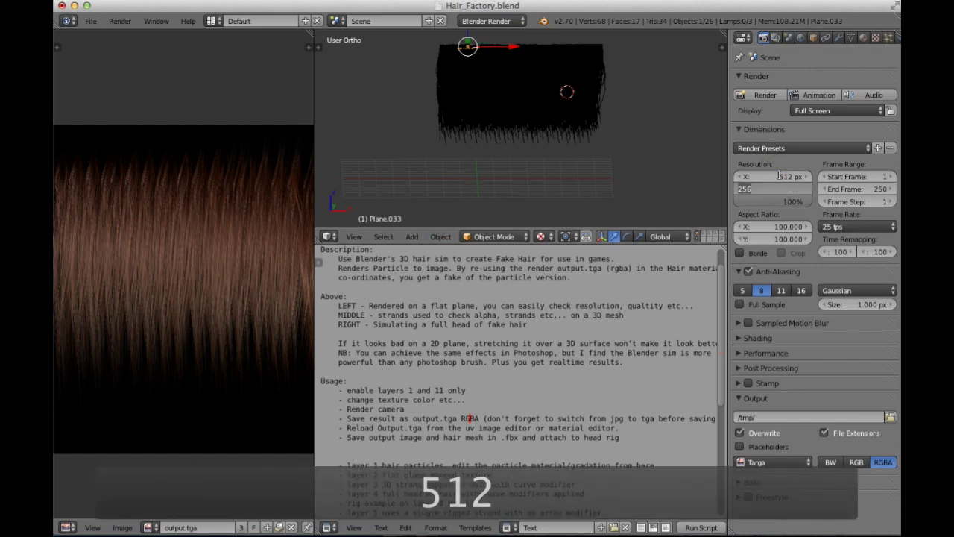
text(512)
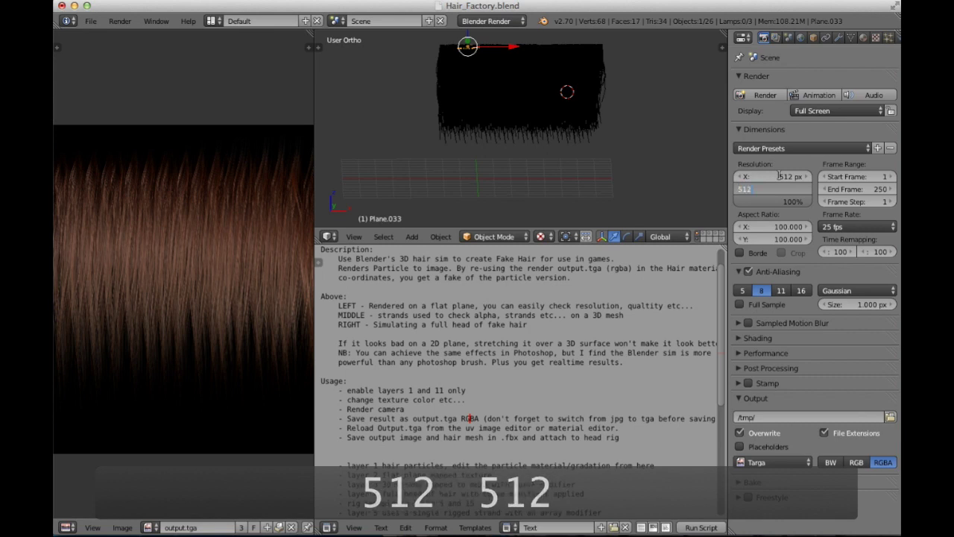
key(Tab)
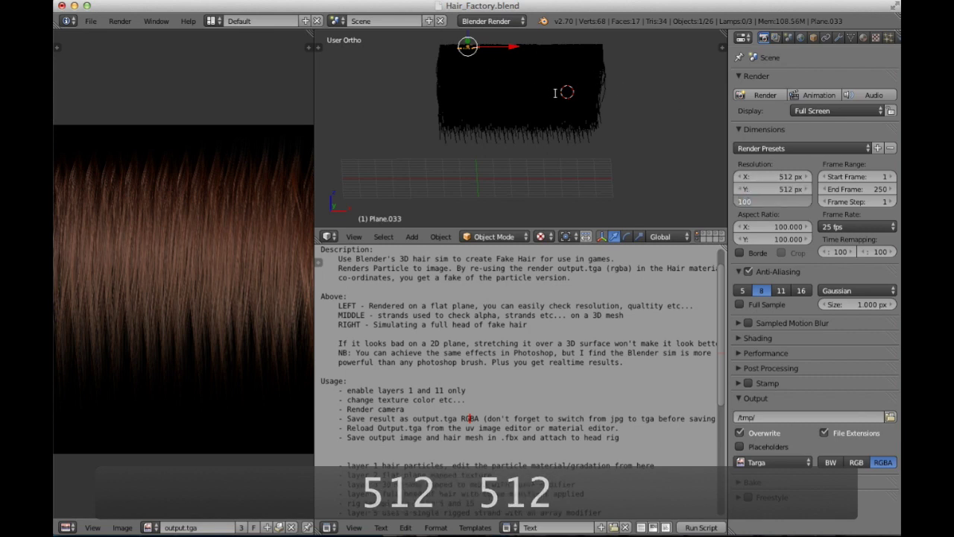
key(F12)
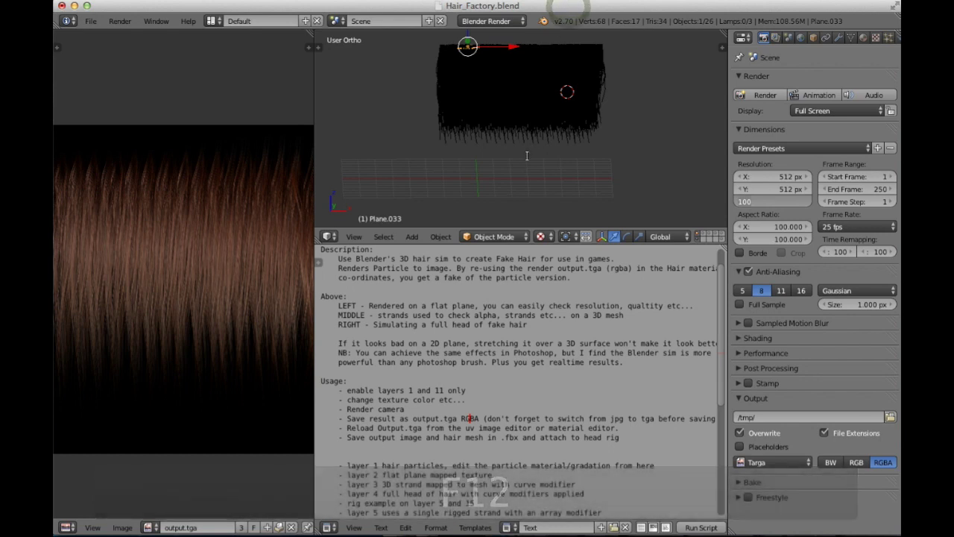
key(F12)
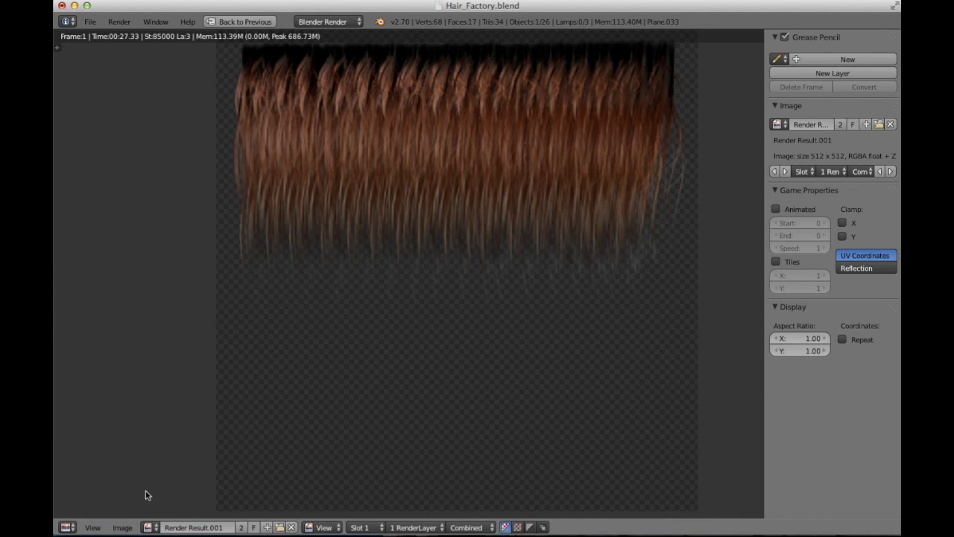
- Save the 512 px render as Output.tga instead of untitled.tga, then return to the main layout
click(122, 526)
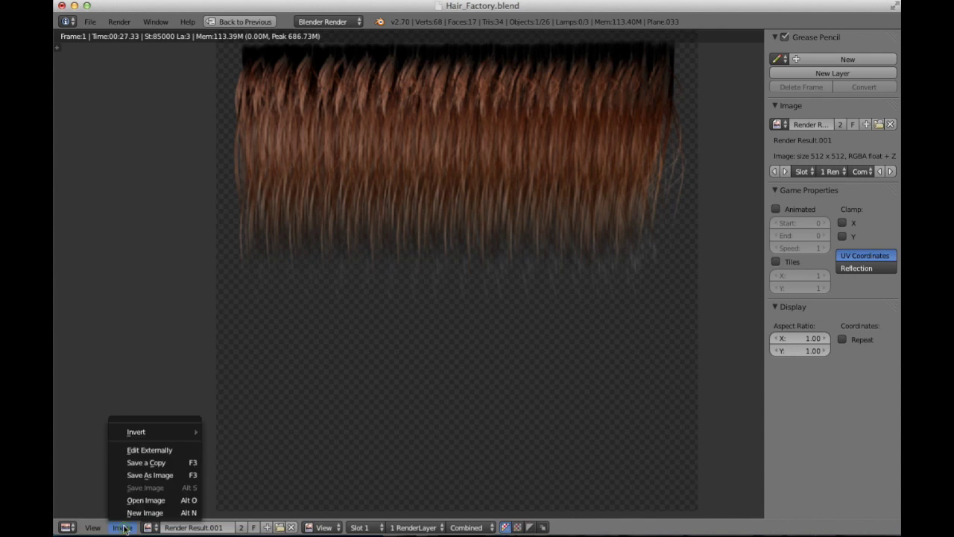
click(164, 475)
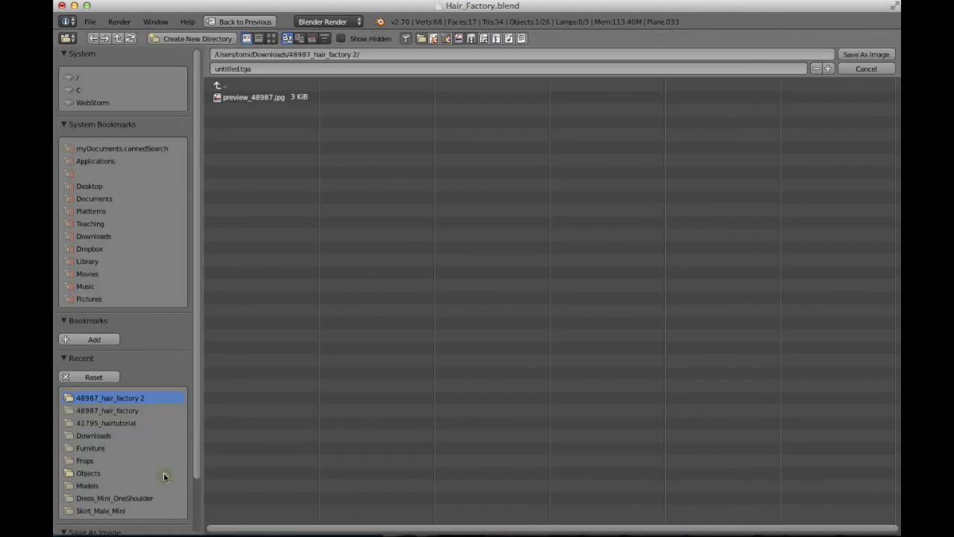
click(232, 69)
drag(220, 69, 239, 68)
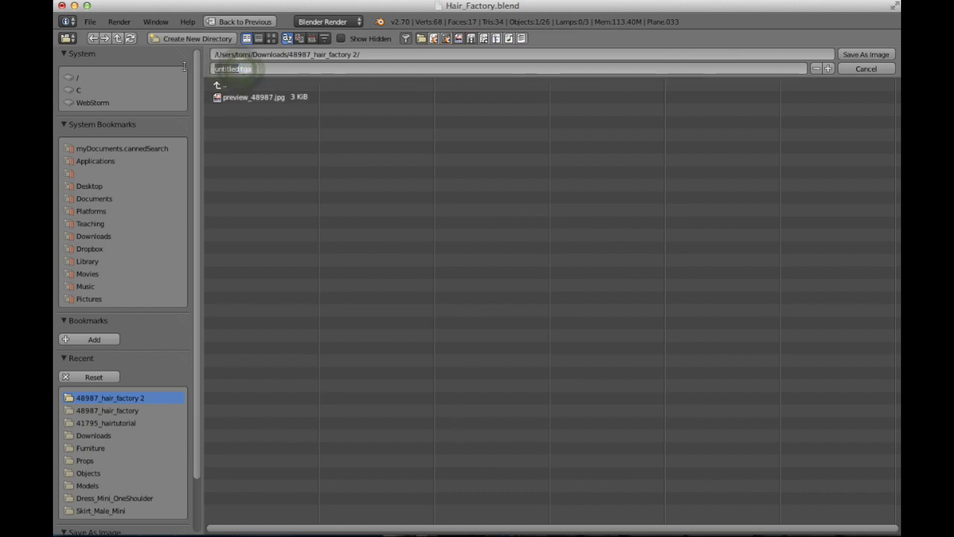
text(Output)
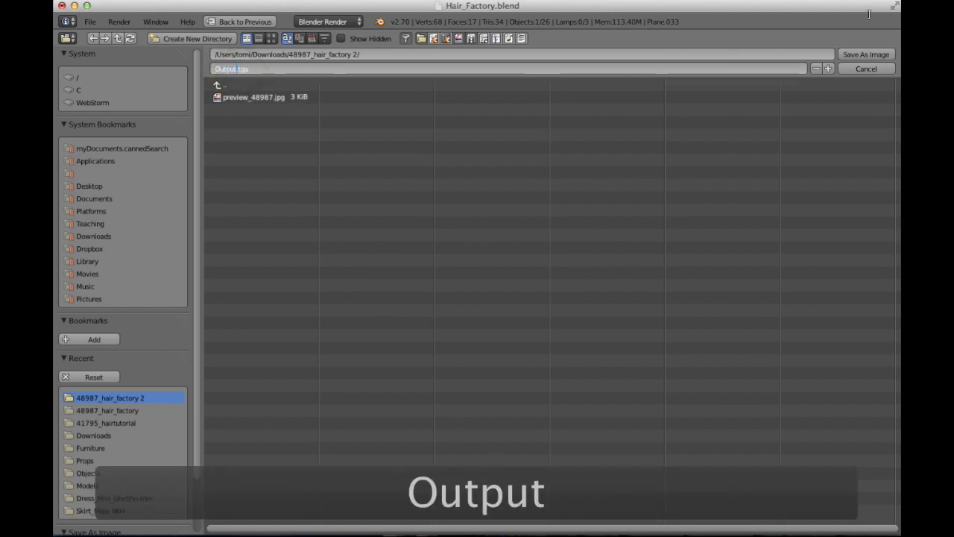
click(860, 54)
click(861, 54)
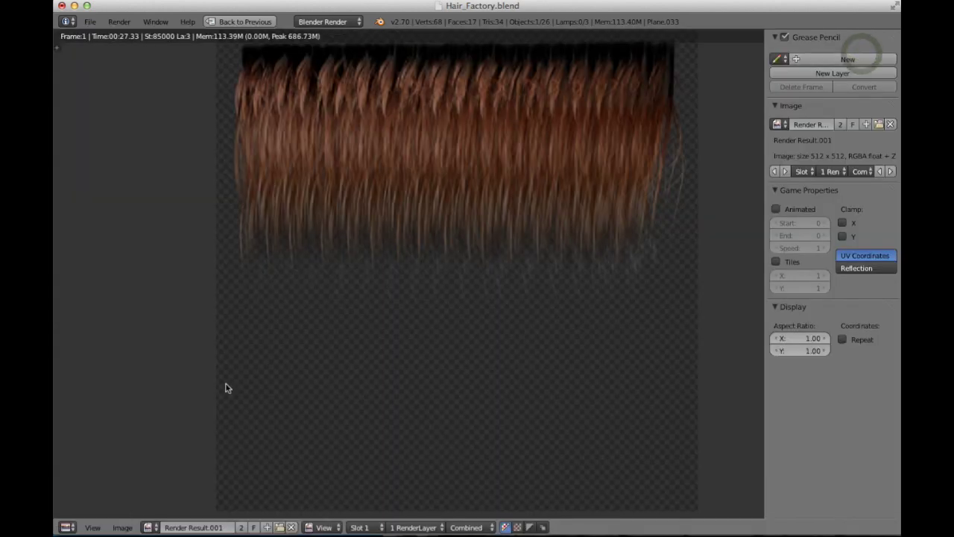
click(245, 21)
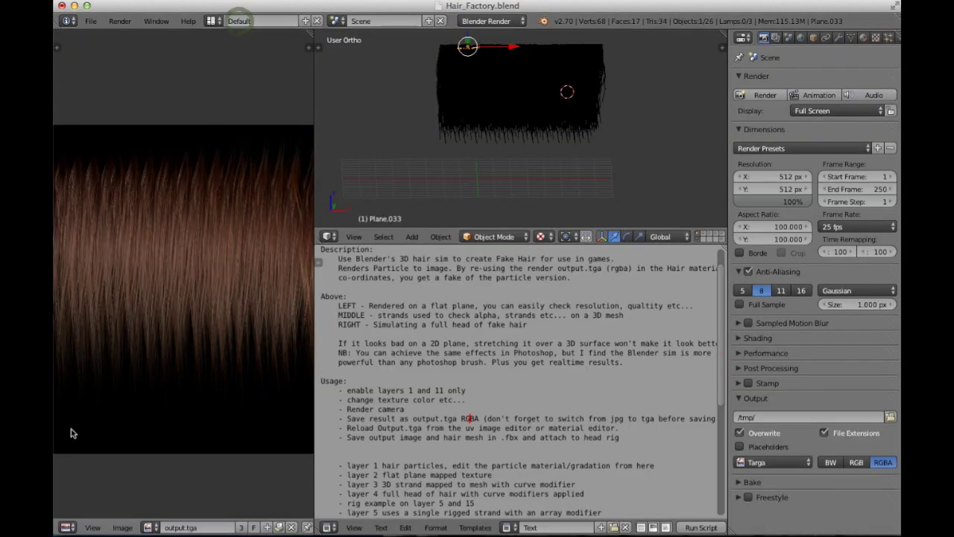
- Reload Output.tga in the Image Editor and zoom in on the transparent hair render
click(120, 527)
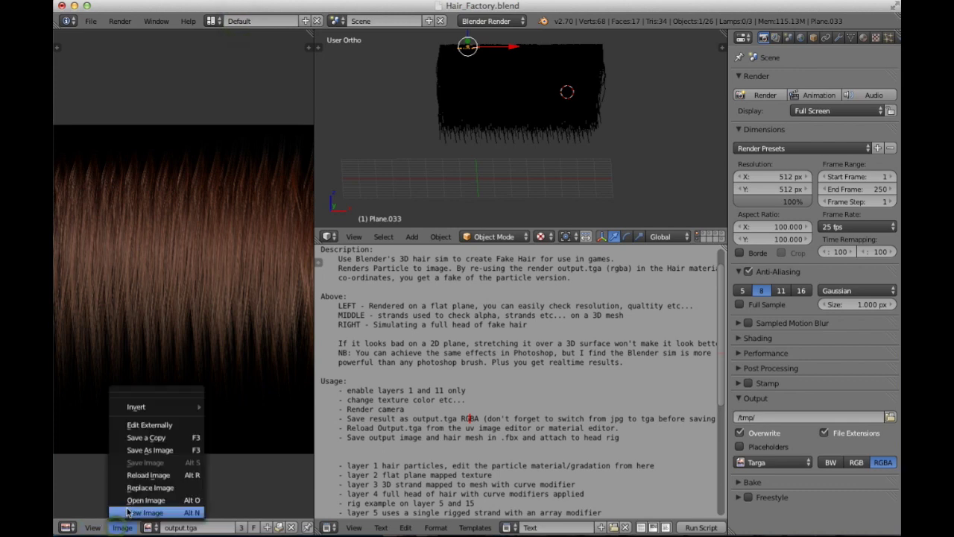
click(146, 478)
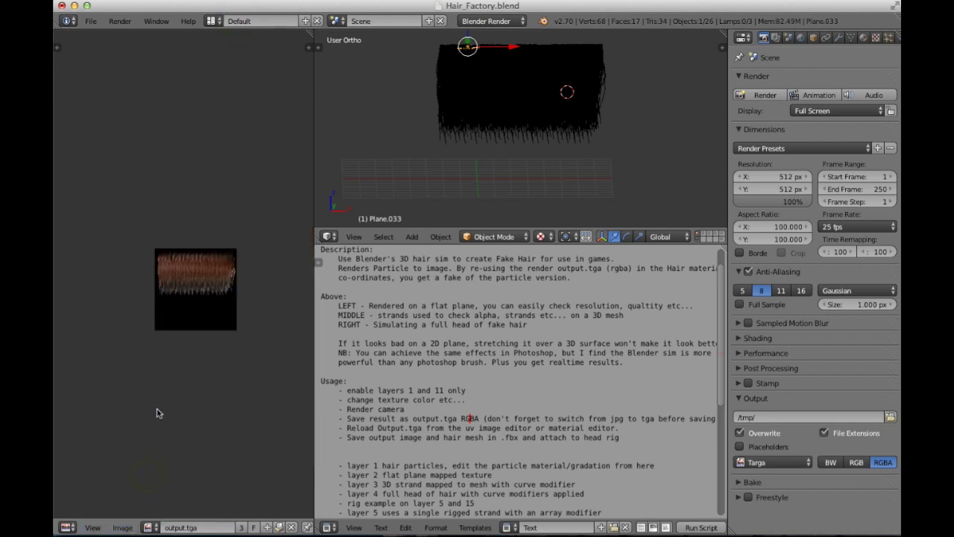
scroll(186, 318, up, 5)
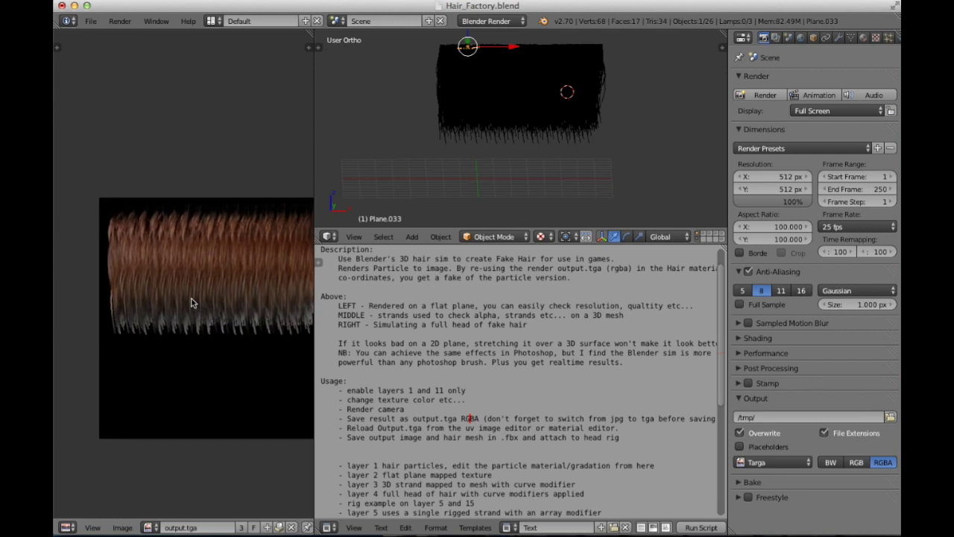
ctrl+scroll(189, 302, right, 2)
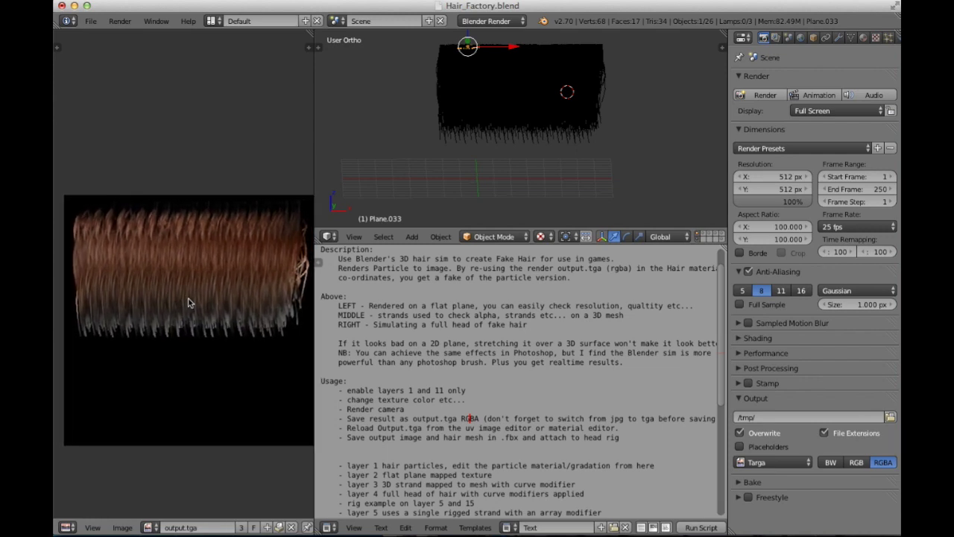
scroll(189, 303, up, 1)
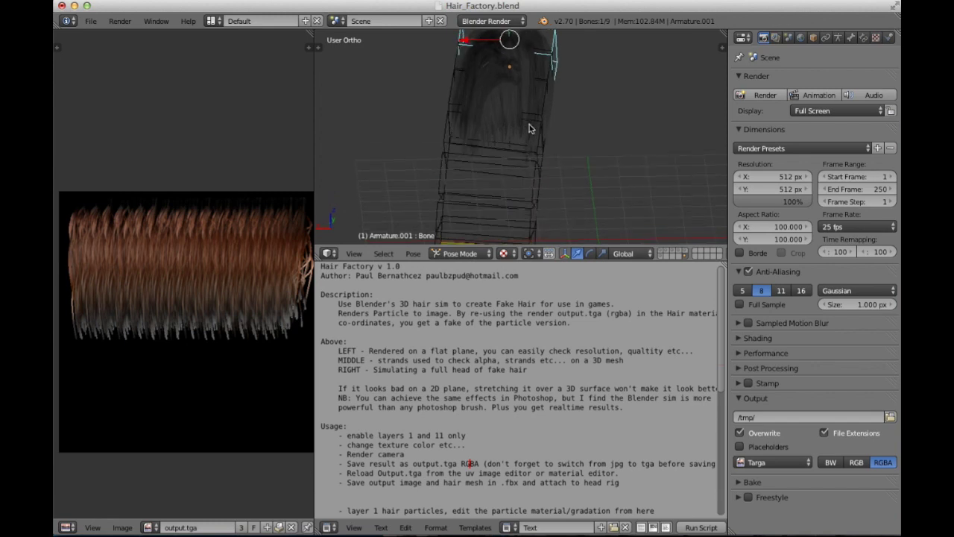
- Switch to the full-hair layer and add all seven hair strand meshes, including Plane.047, to the selection
click(682, 254)
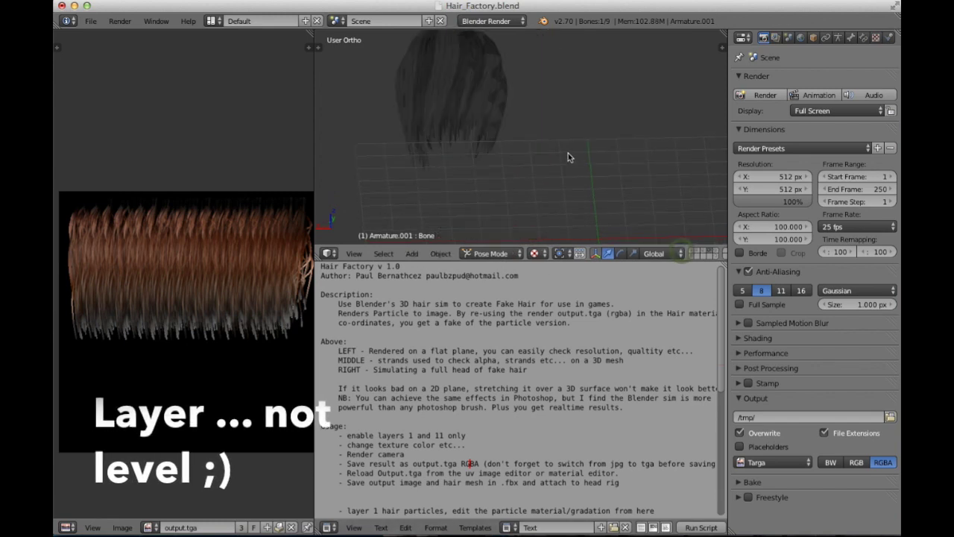
middle_drag(490, 112, 388, 102)
right_click(567, 56)
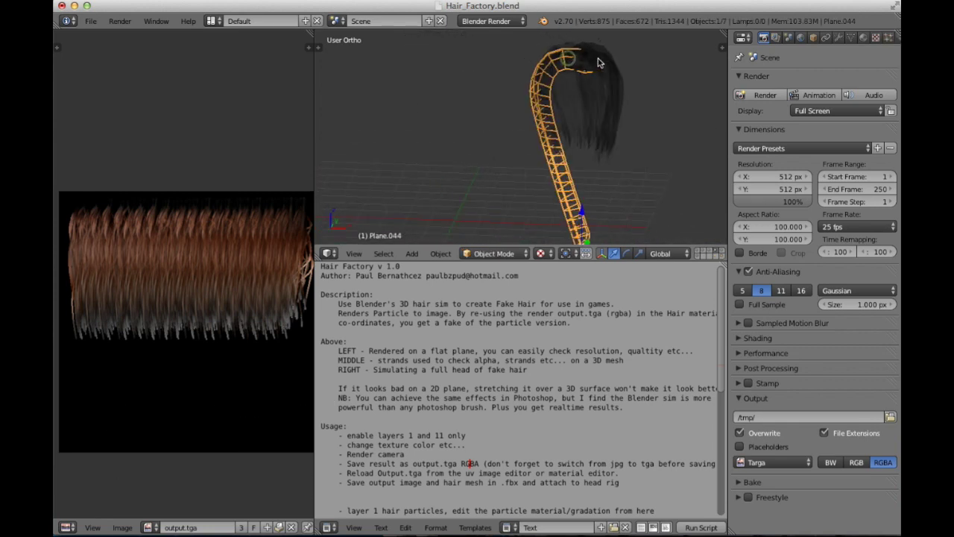
right_click(578, 51)
shift+right_click(582, 49)
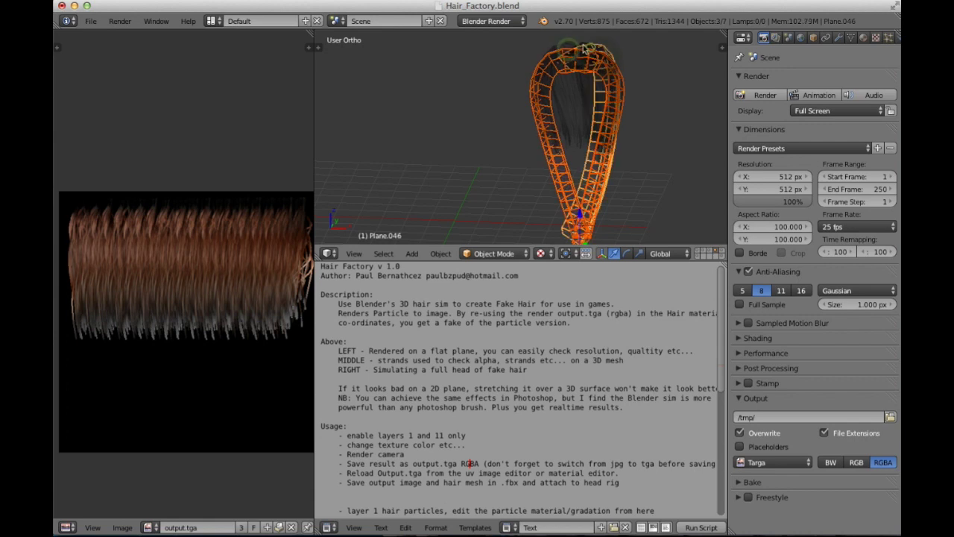
shift+right_click(582, 47)
shift+right_click(582, 46)
shift+right_click(582, 45)
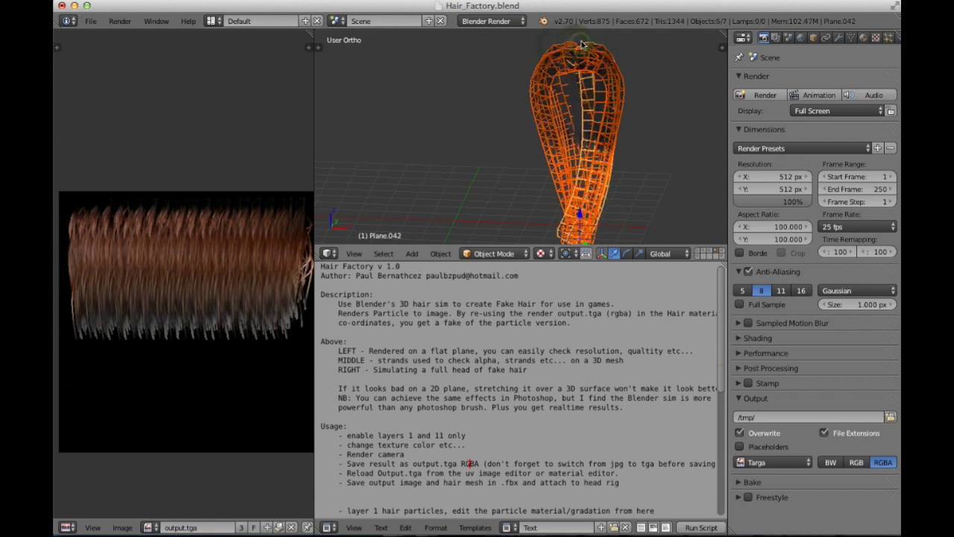
middle_drag(582, 45, 579, 49)
shift+right_click(576, 160)
shift+right_click(574, 157)
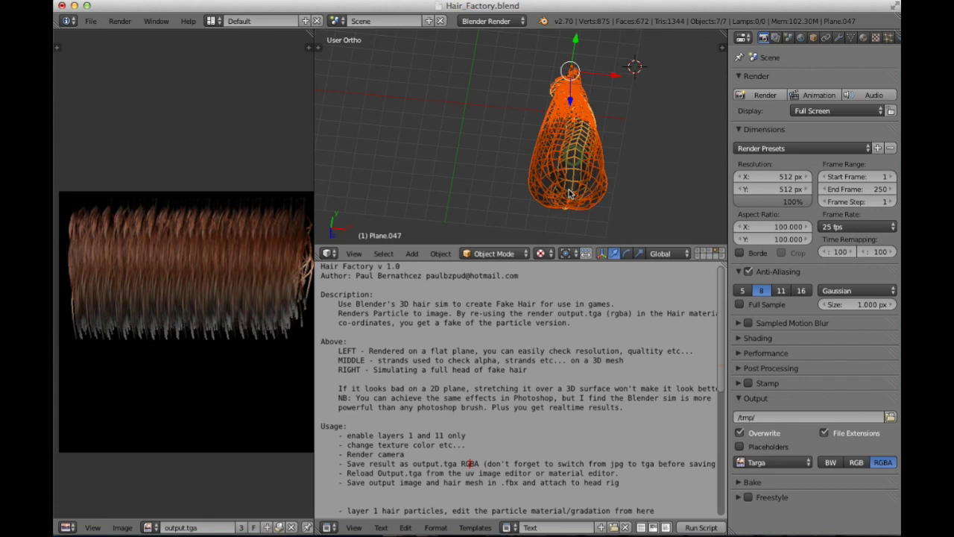
mouse_move(574, 157)
middle_down()
mouse_move(568, 193)
mouse_move(570, 149)
middle_up()
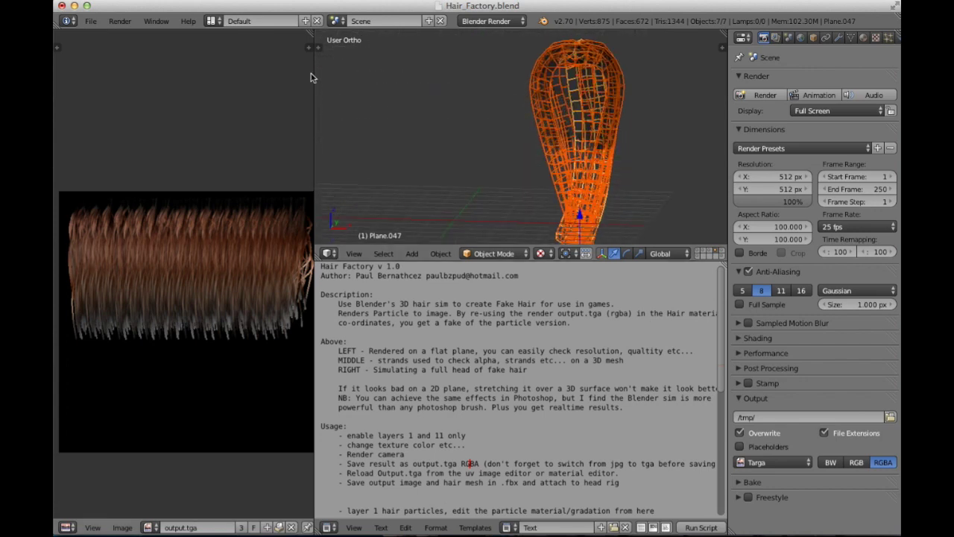
- Export the selection as Hair_Factory.fbx with All Actions, Default Take and Optimize Keyframes off
click(90, 21)
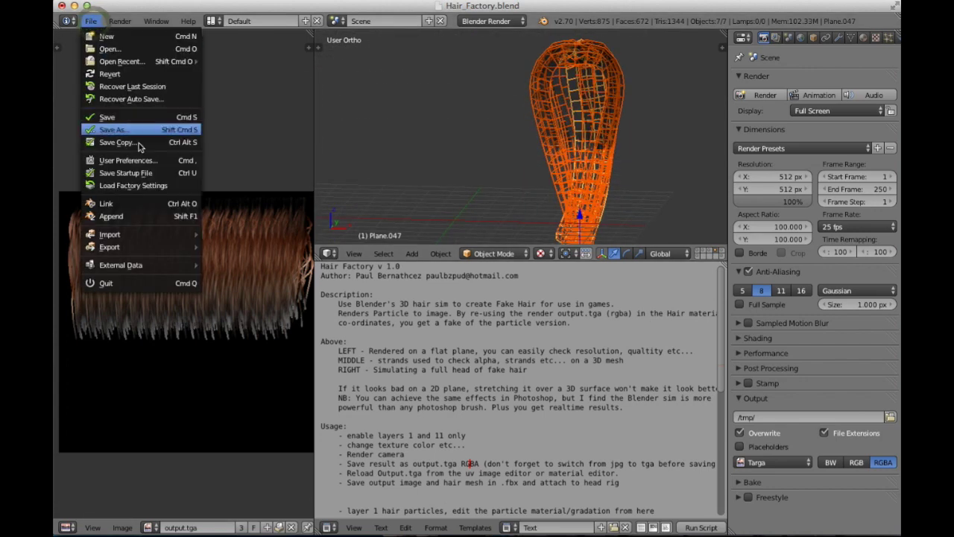
mouse_move(144, 247)
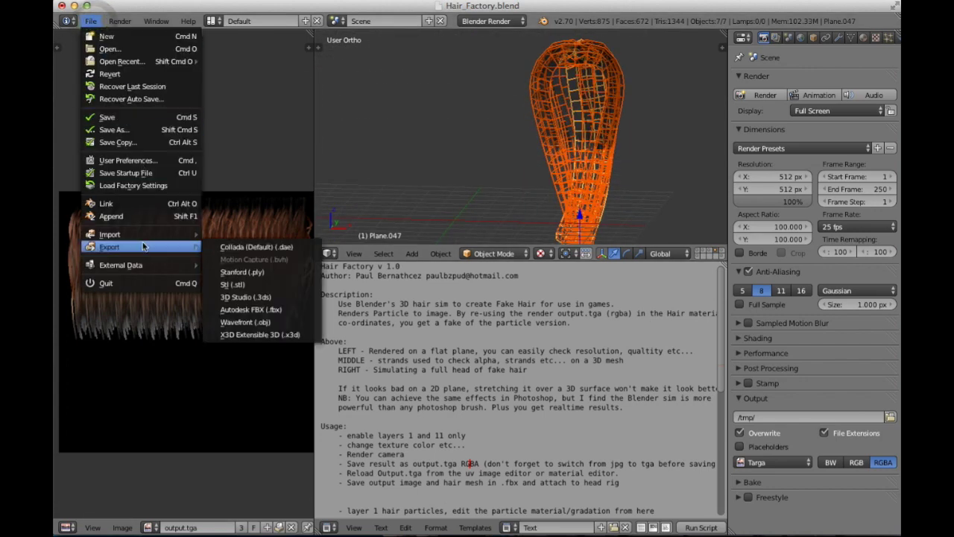
click(275, 307)
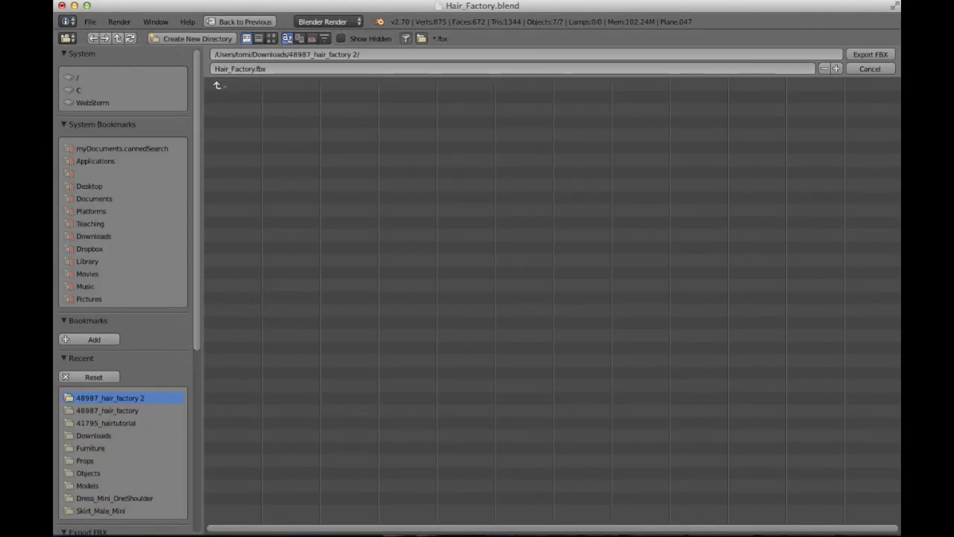
scroll(100, 318, down, 5)
scroll(100, 321, down, 1)
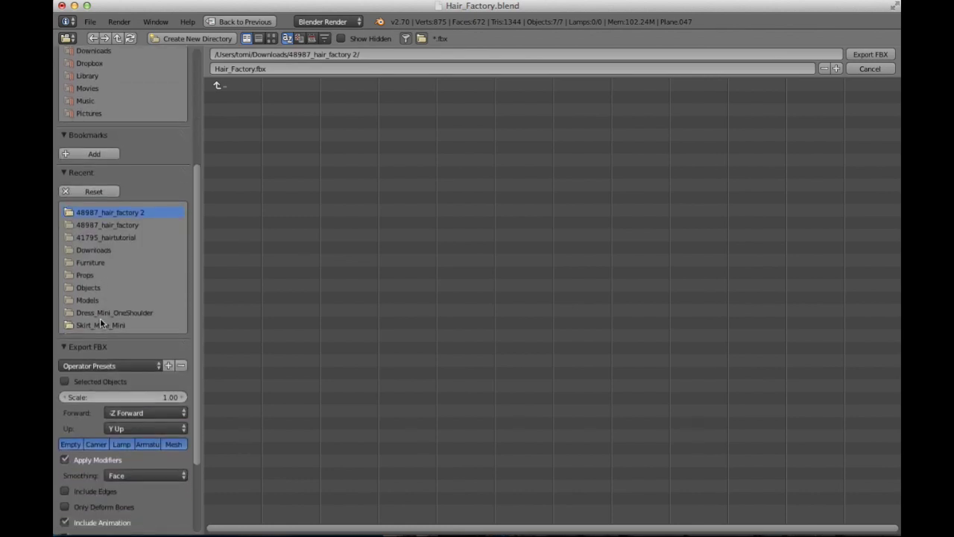
scroll(74, 372, down, 2)
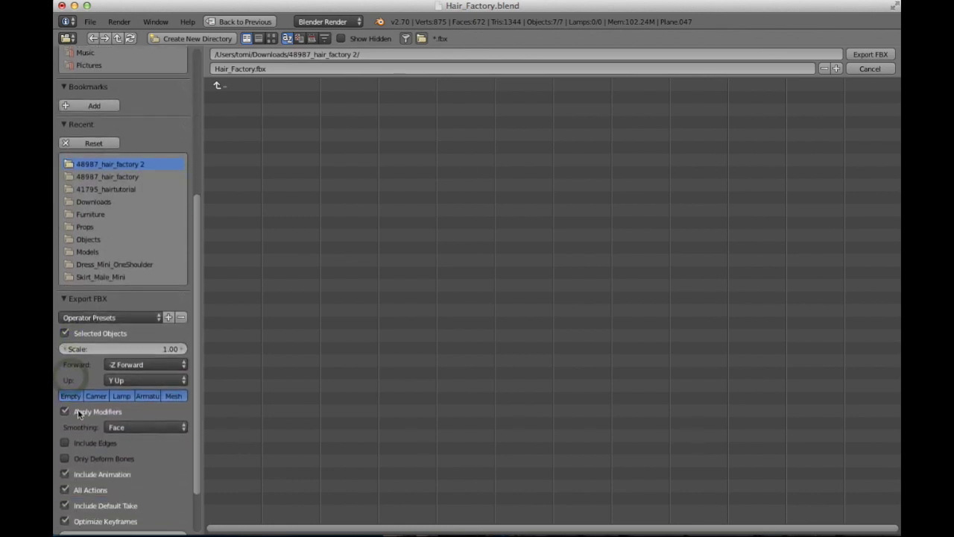
click(72, 491)
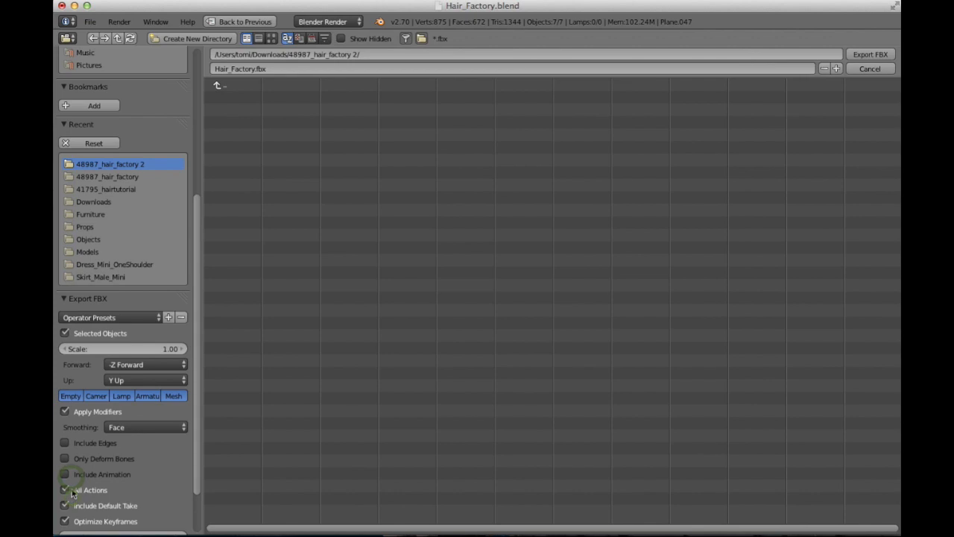
click(71, 505)
click(79, 520)
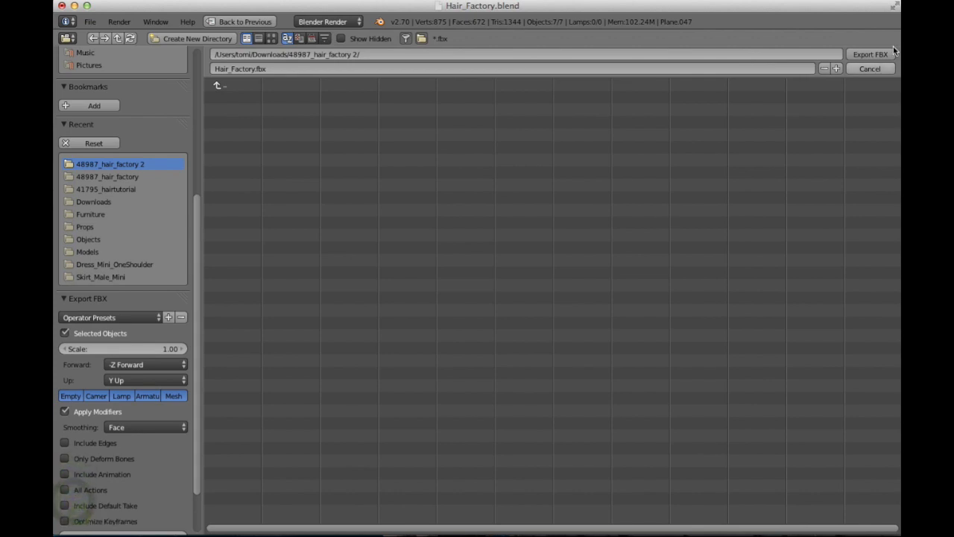
click(869, 55)
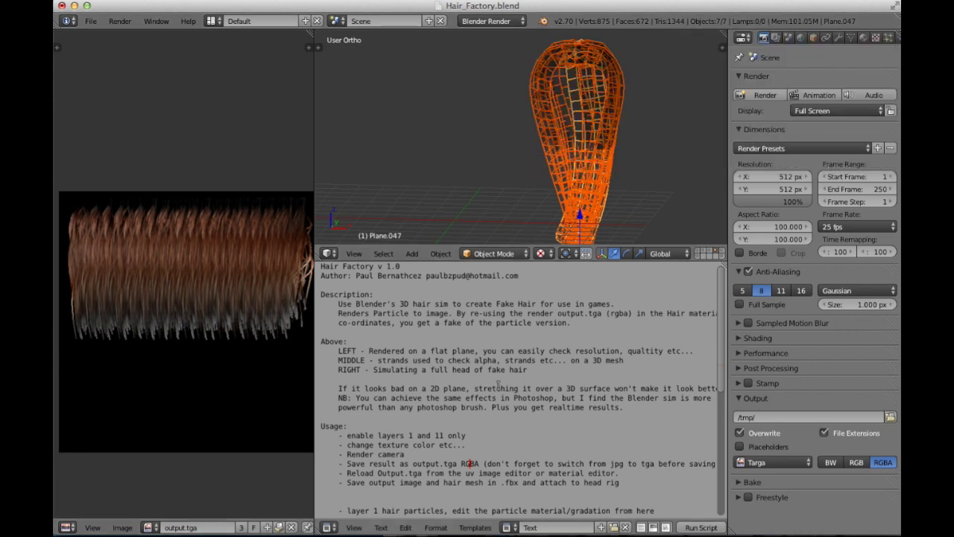
- Arrange Finder beside Unity and drag Hair_Factory.fbx into the Project panel
key(super+Tab)
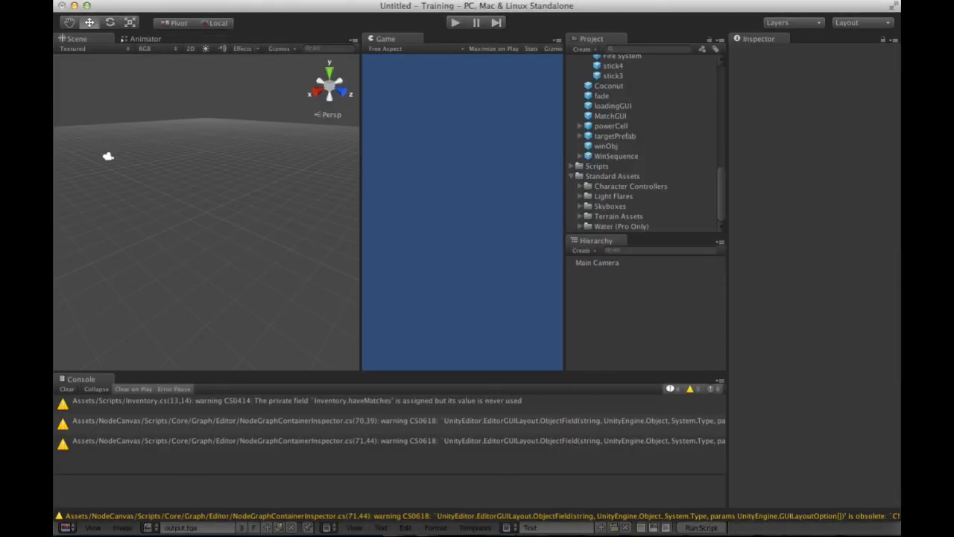
key(super+Tab)
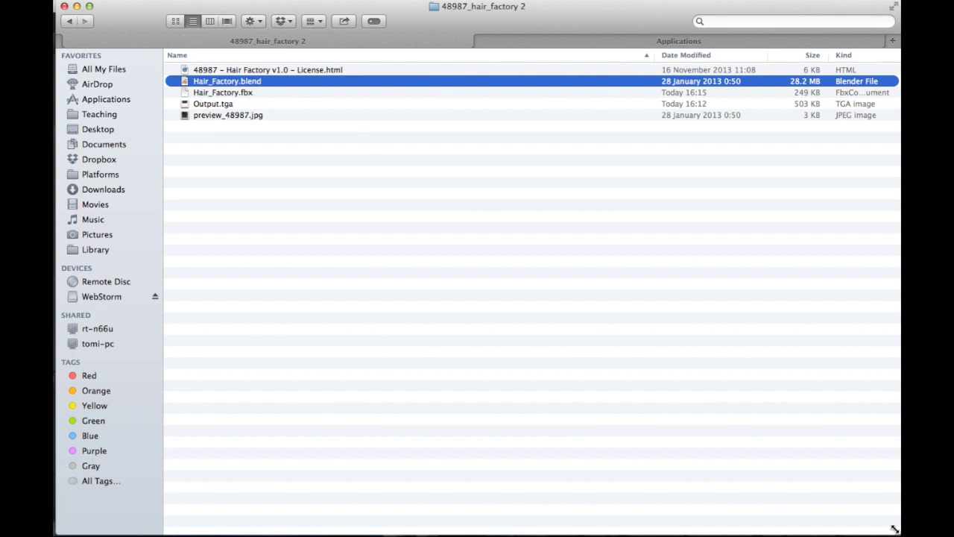
drag(894, 528, 568, 438)
drag(367, 7, 365, 55)
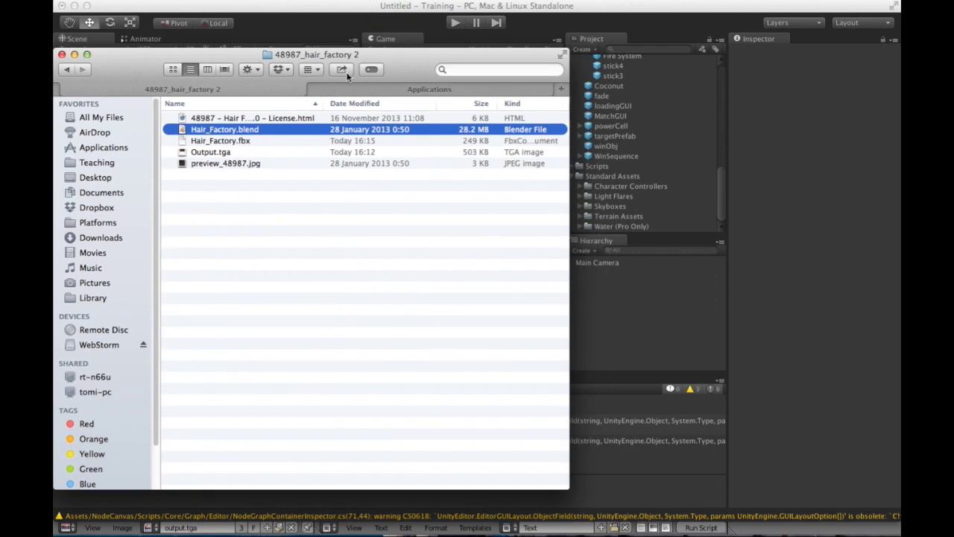
drag(240, 145, 651, 157)
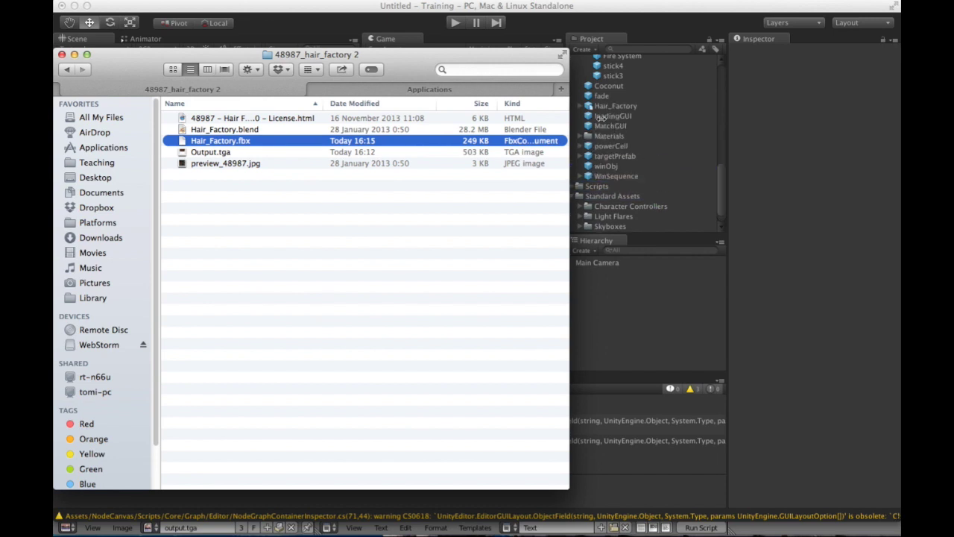
- Select Hair_Factory and apply a Scale Factor of 0.5
click(578, 9)
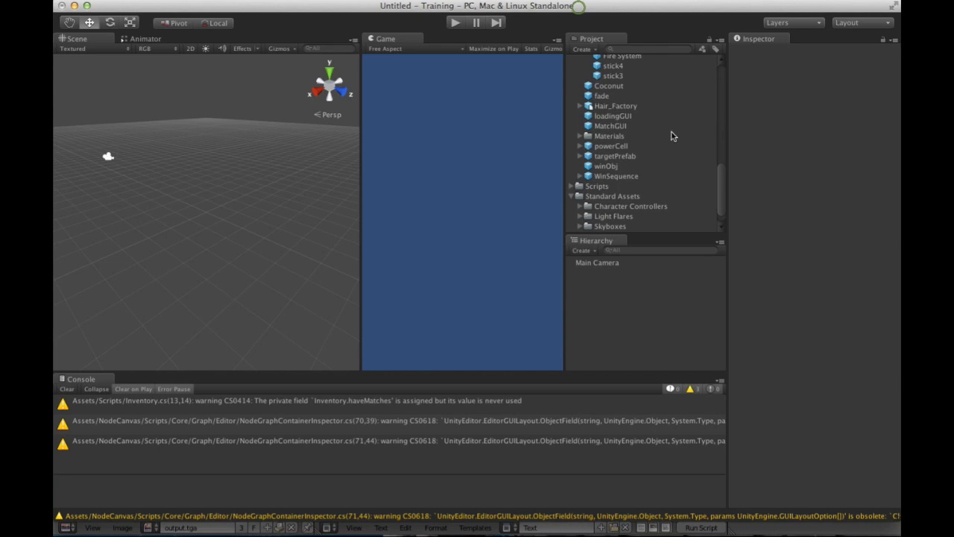
scroll(664, 138, up, 3)
click(603, 164)
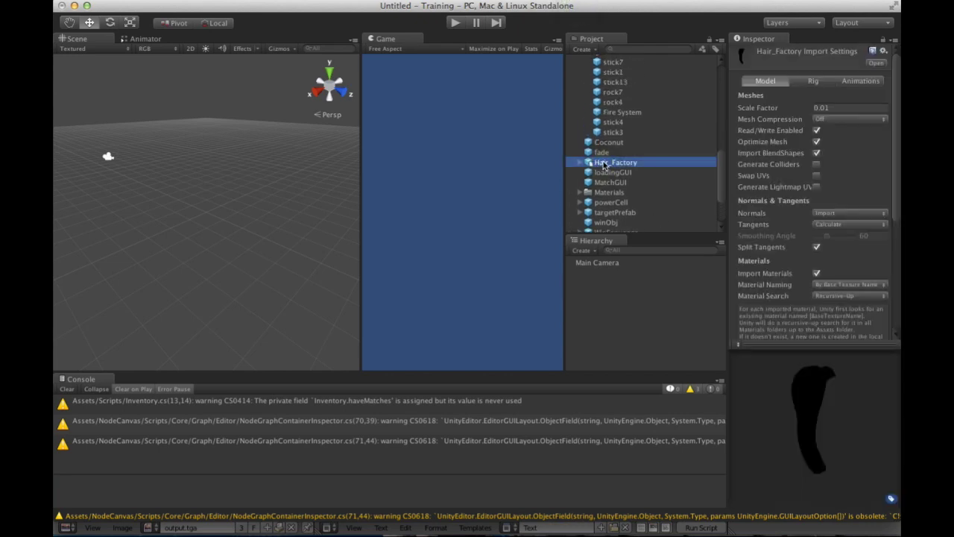
mouse_move(605, 166)
mouse_down()
mouse_move(174, 213)
mouse_move(368, 209)
mouse_move(605, 179)
mouse_move(612, 159)
mouse_move(623, 160)
mouse_up()
click(827, 107)
text(-/5)
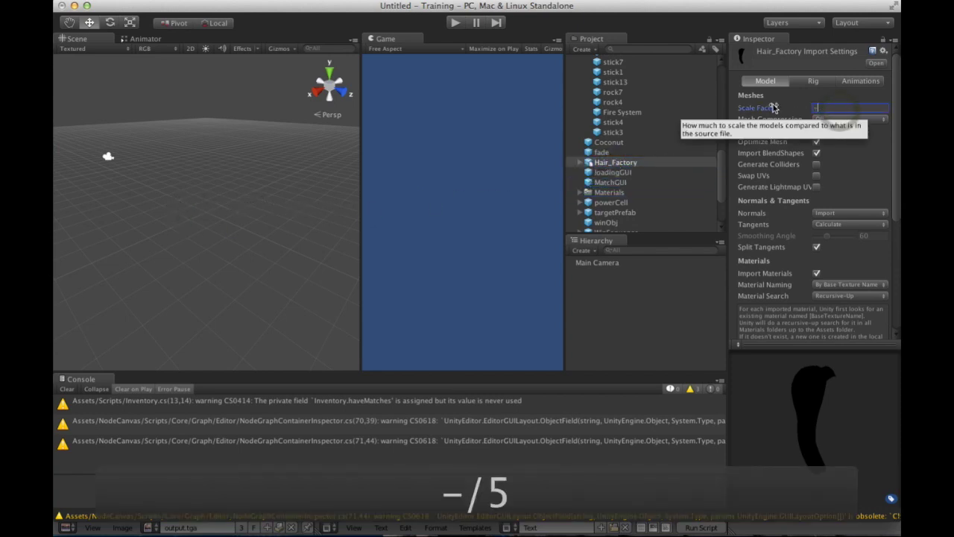
text(-0.5)
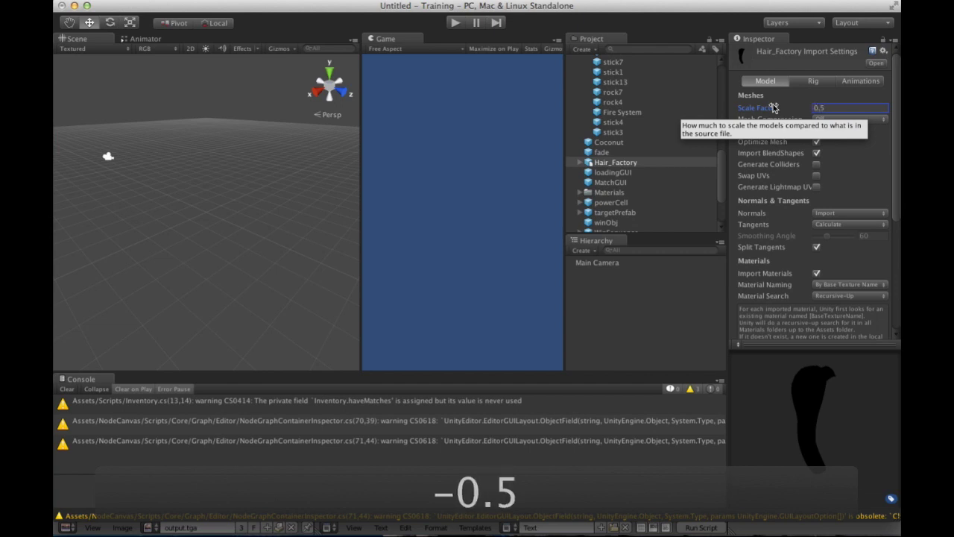
click(813, 81)
click(520, 177)
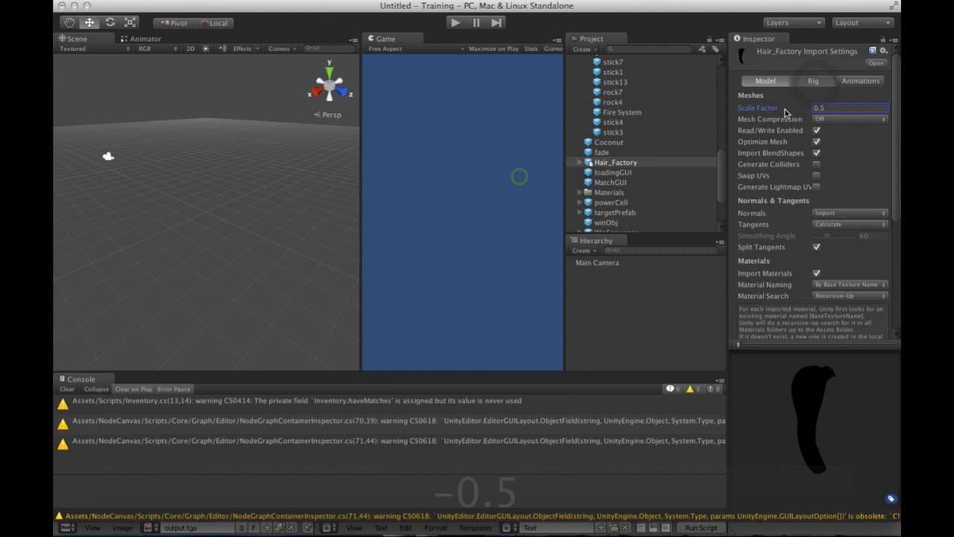
- Set the rig Animation Type to None and apply it
click(842, 94)
click(833, 72)
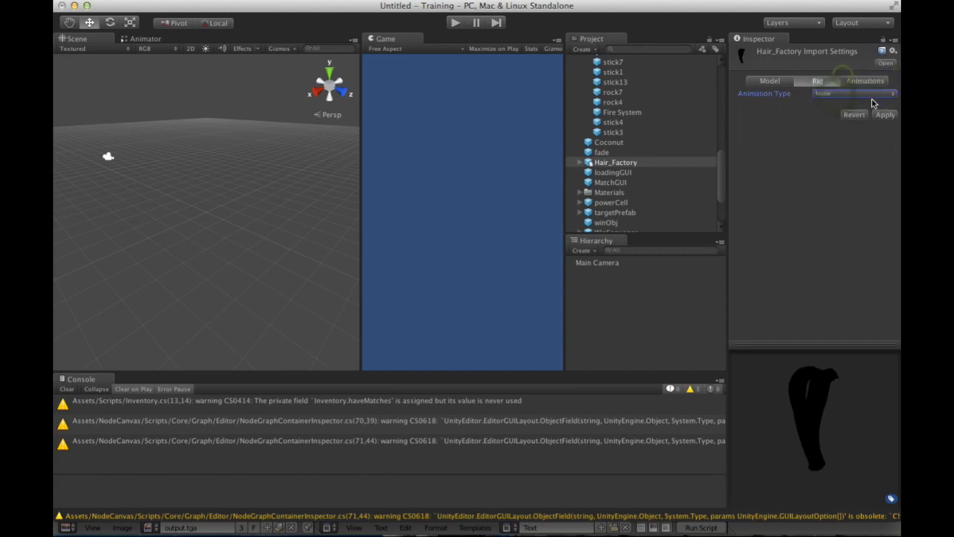
click(864, 81)
click(520, 173)
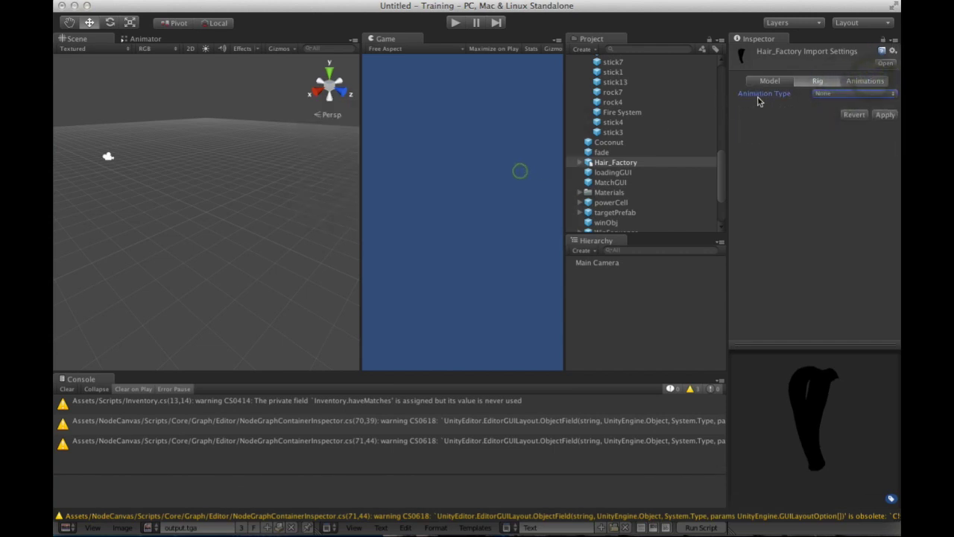
click(768, 81)
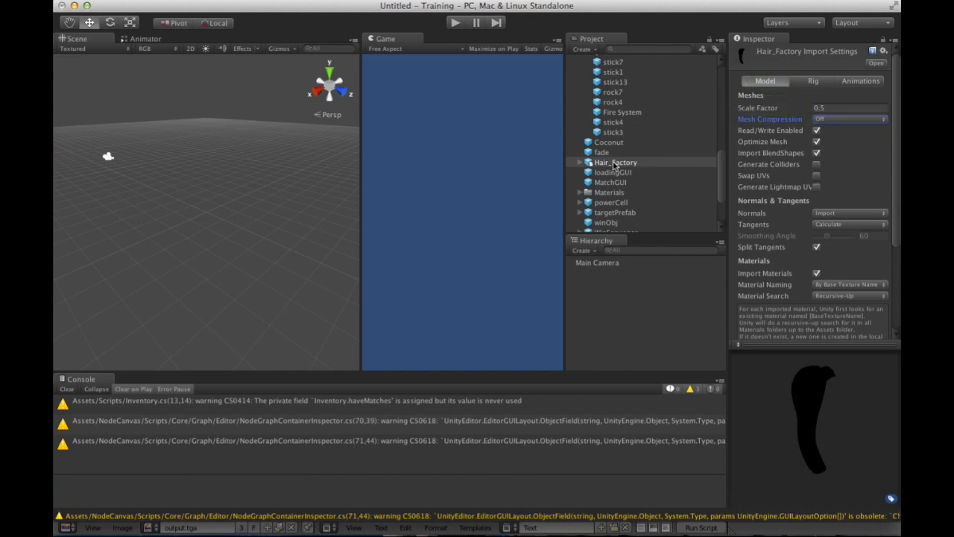
- Drop the Hair_Factory model into the Scene view and deselect it, showing the black hair strand
drag(615, 163, 153, 272)
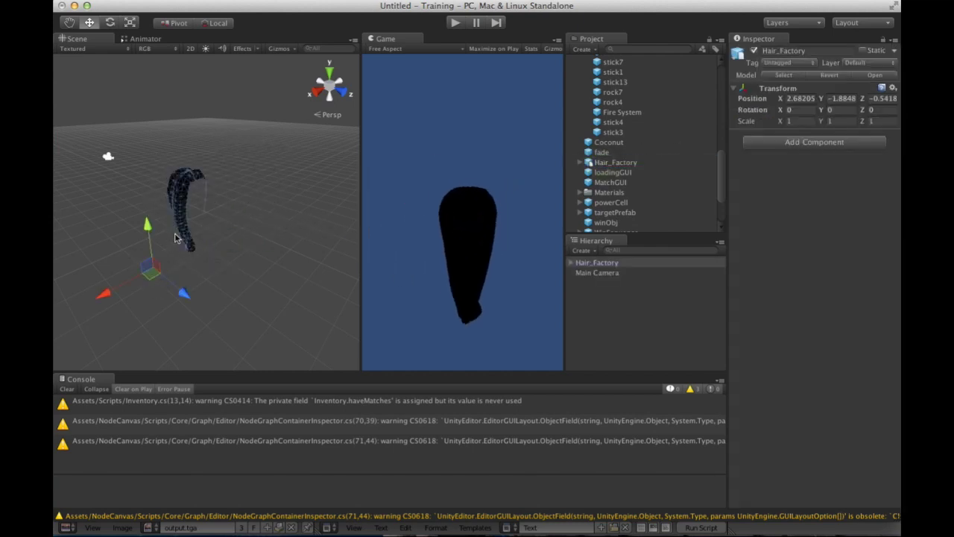
scroll(175, 238, up, 3)
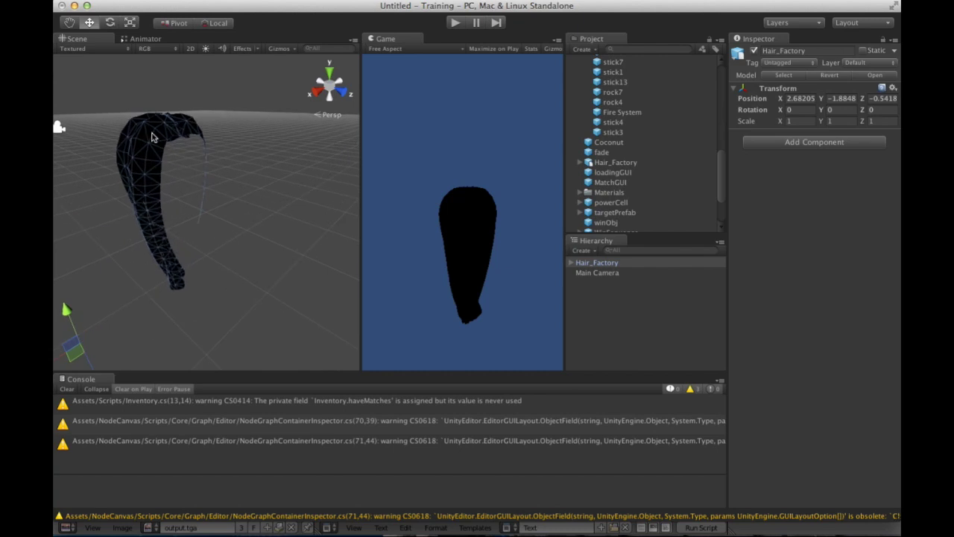
click(241, 169)
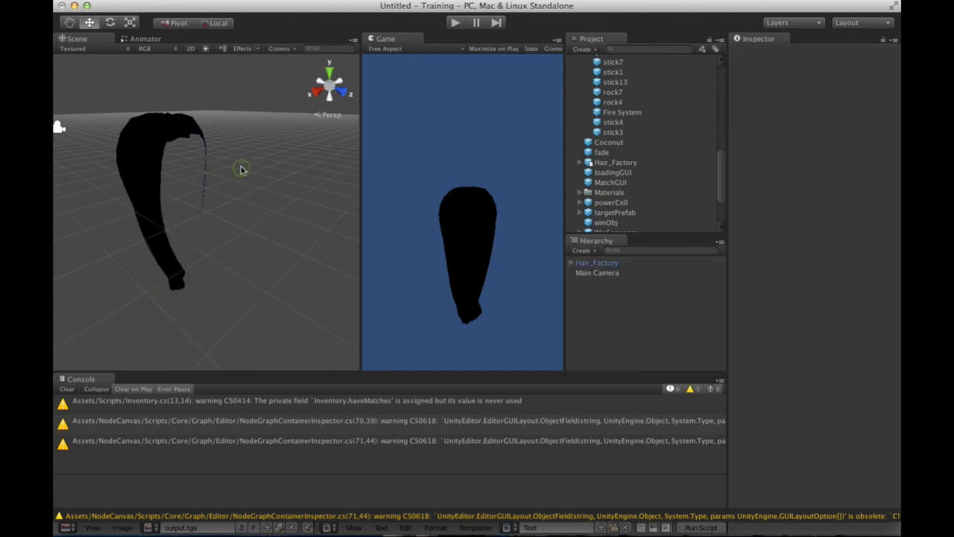
click(180, 195)
scroll(223, 182, up, 3)
scroll(219, 184, down, 3)
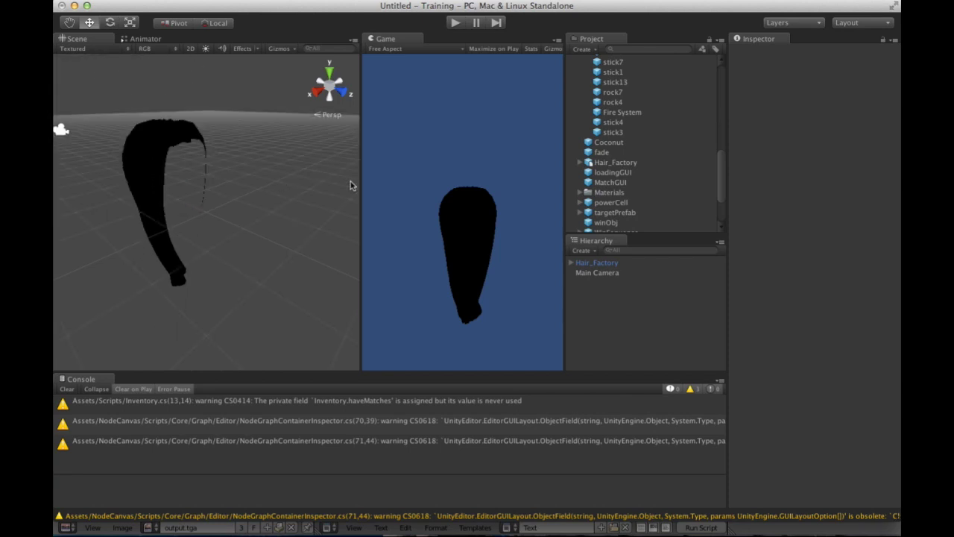
- Collapse campfire and select the output material under Prefabs > Materials in the Project panel
scroll(647, 135, up, 10)
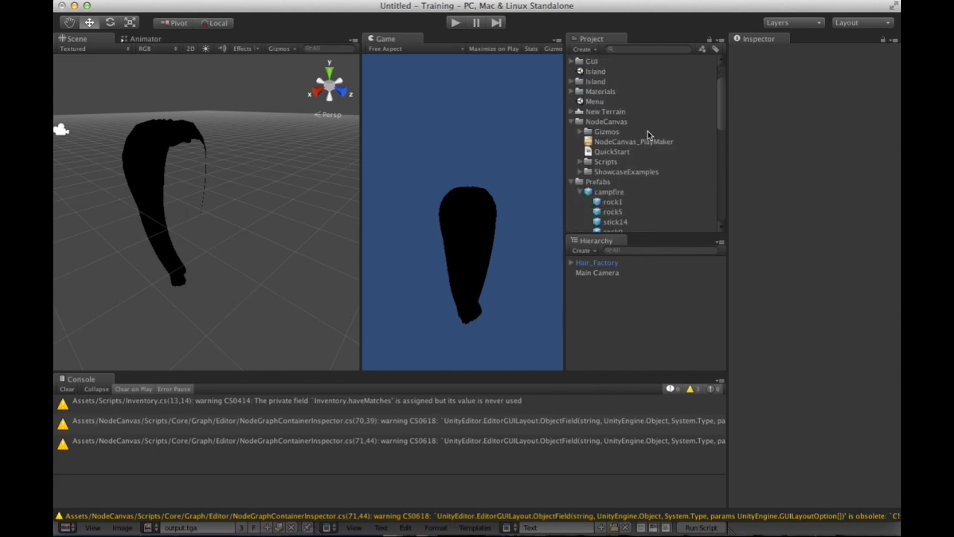
click(581, 80)
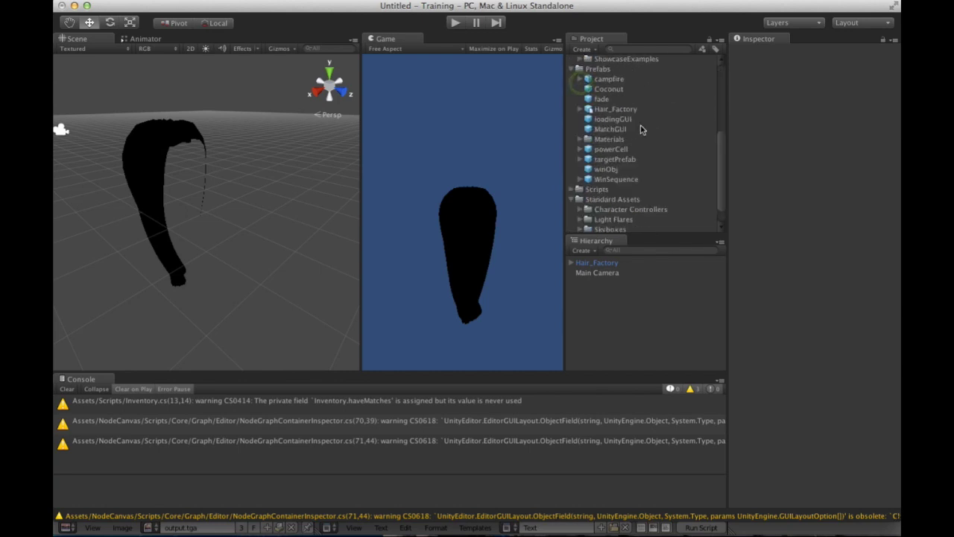
click(623, 110)
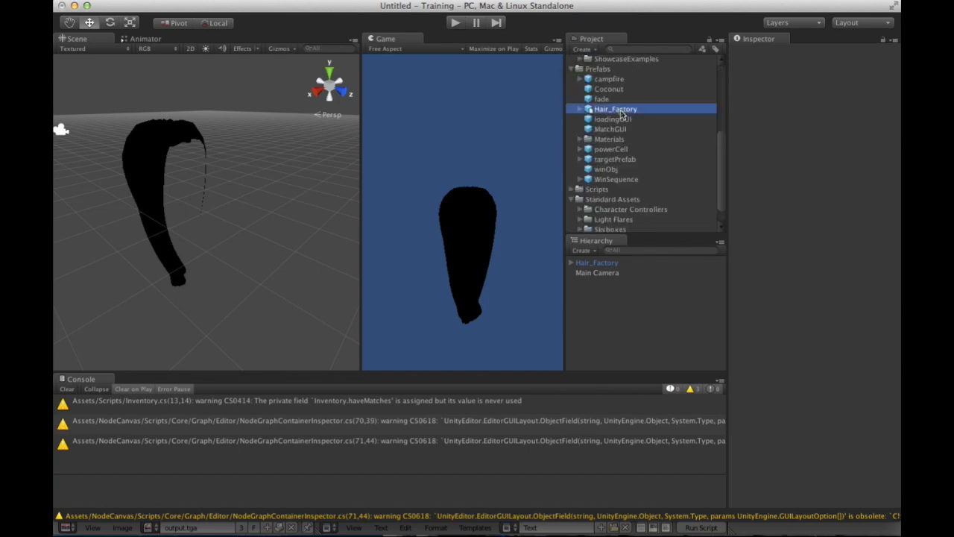
click(581, 140)
click(613, 149)
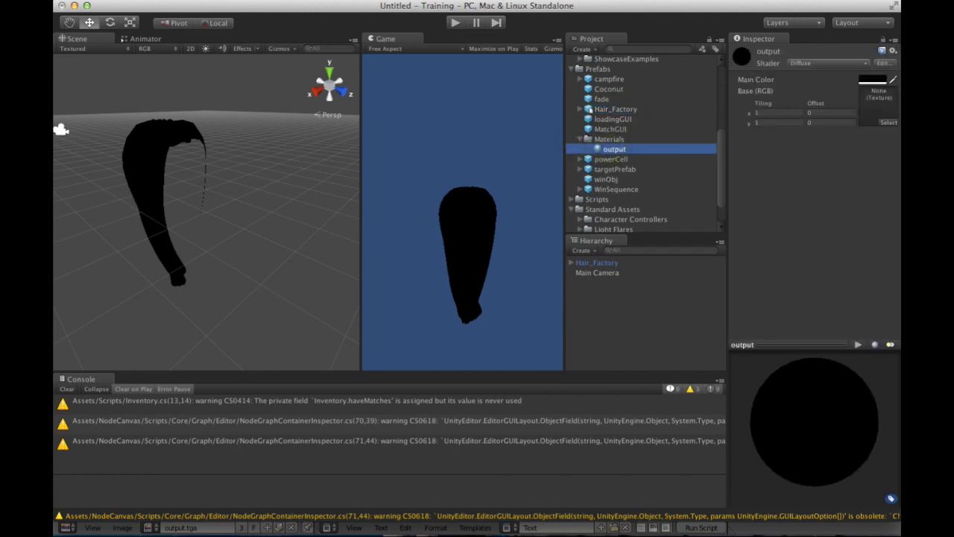
key(super+Tab)
- Import Output.tga into the Materials folder and assign it as the output material's Base (RGB) texture
drag(210, 153, 624, 144)
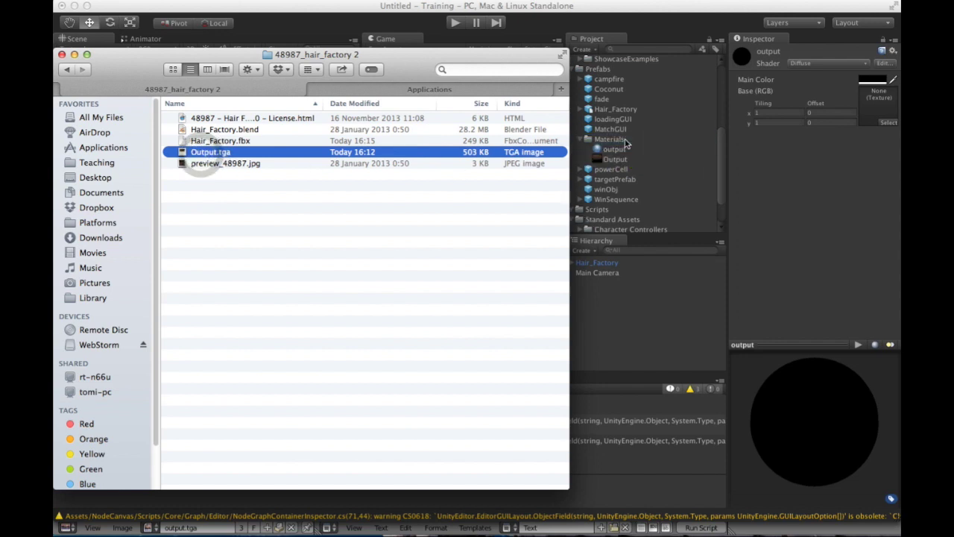
click(613, 41)
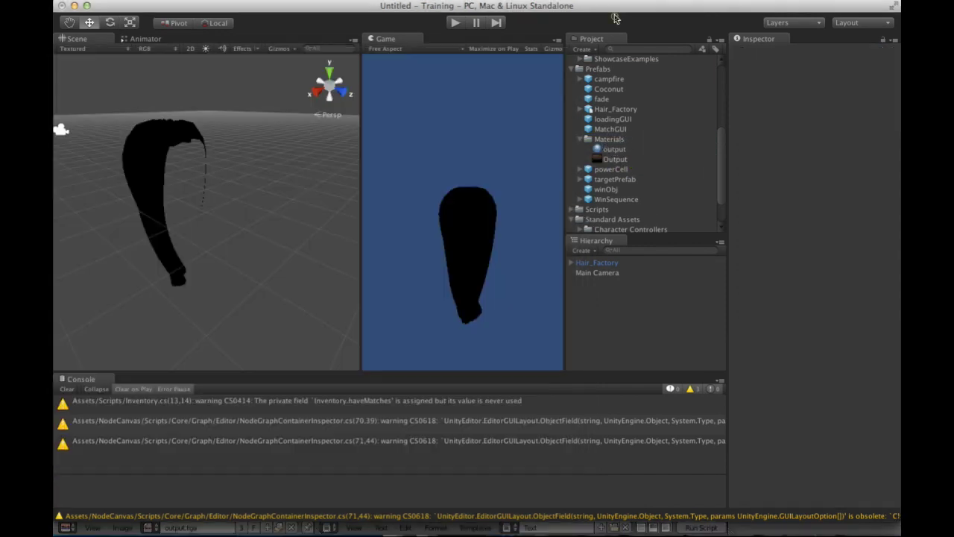
click(612, 150)
click(626, 161)
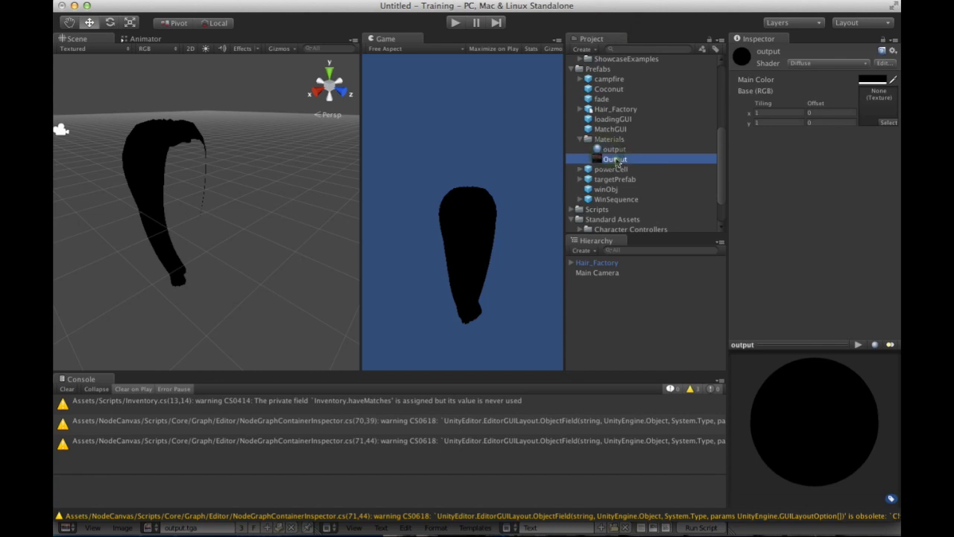
click(613, 150)
drag(614, 159, 879, 104)
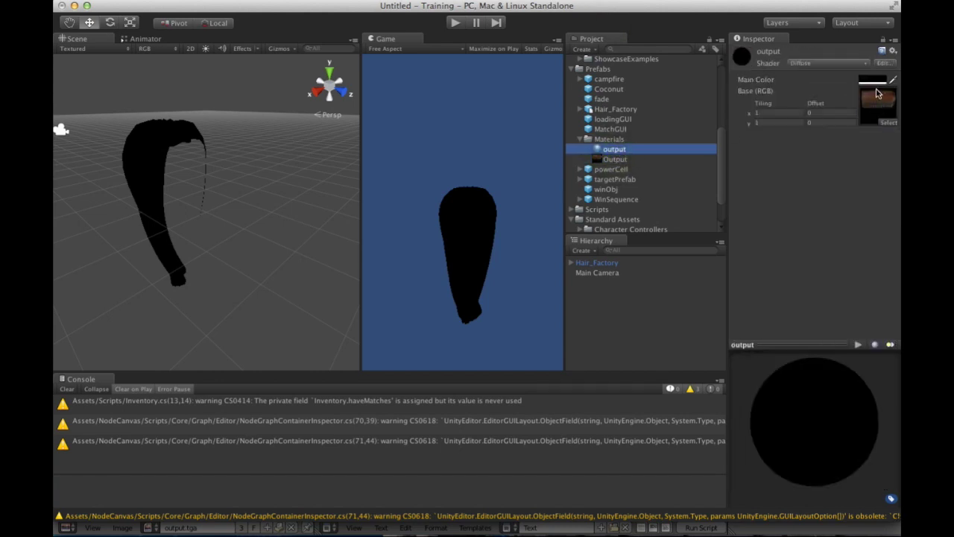
- Change the output material's Main Color from black to white so the brown hair texture shows
click(873, 80)
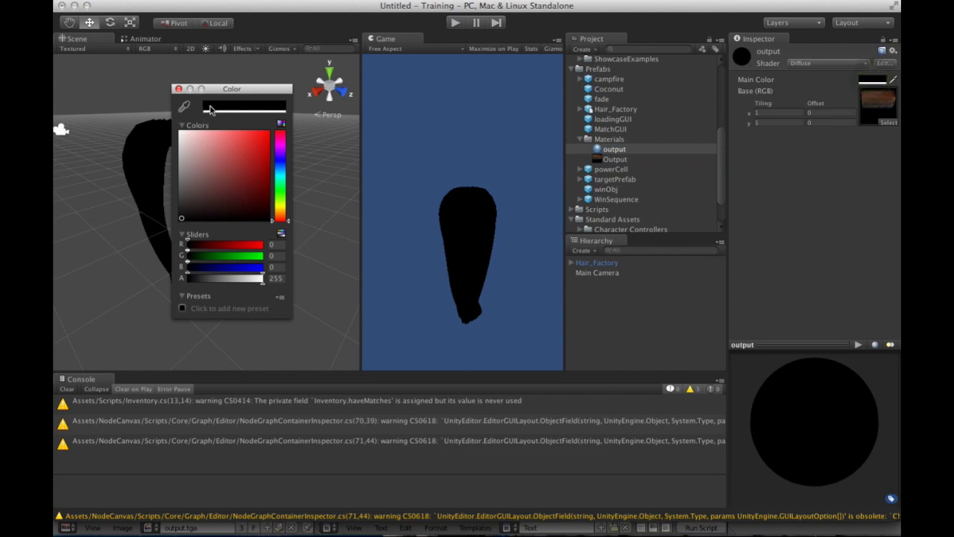
drag(198, 177, 179, 131)
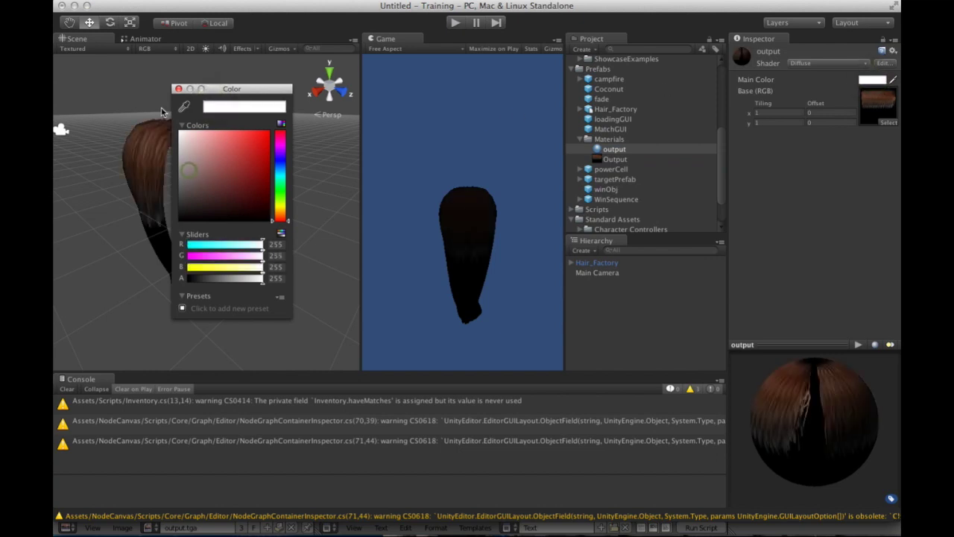
click(179, 89)
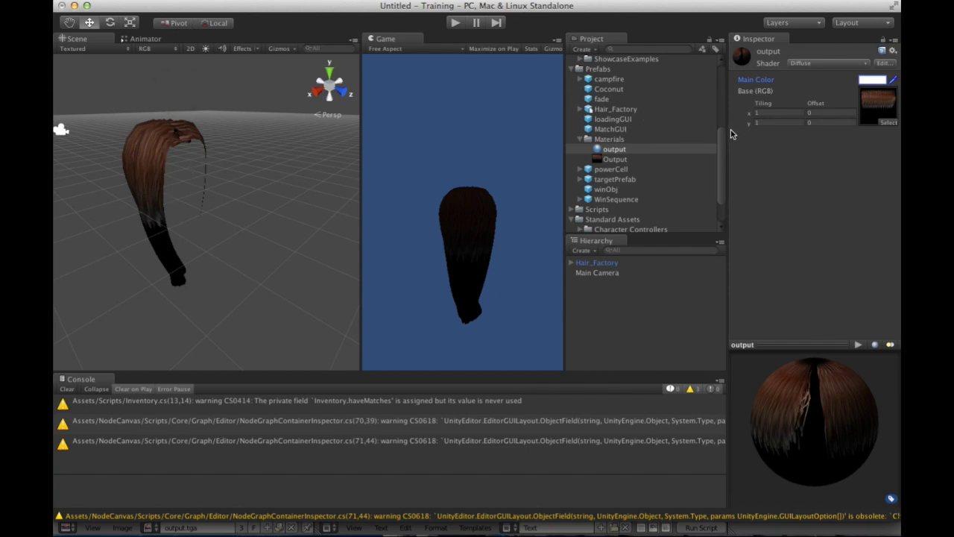
alt+drag(159, 229, 151, 268)
scroll(152, 269, up, 3)
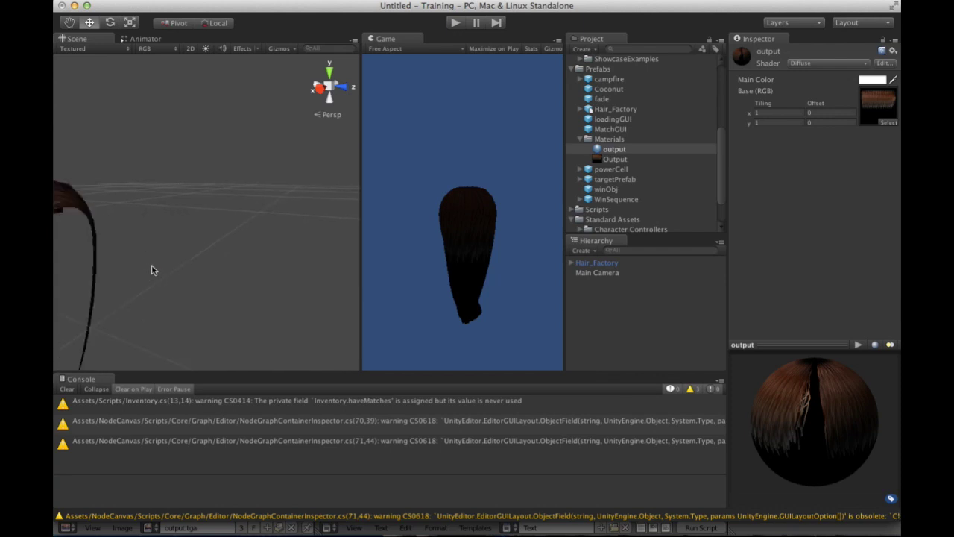
scroll(151, 270, down, 3)
click(821, 64)
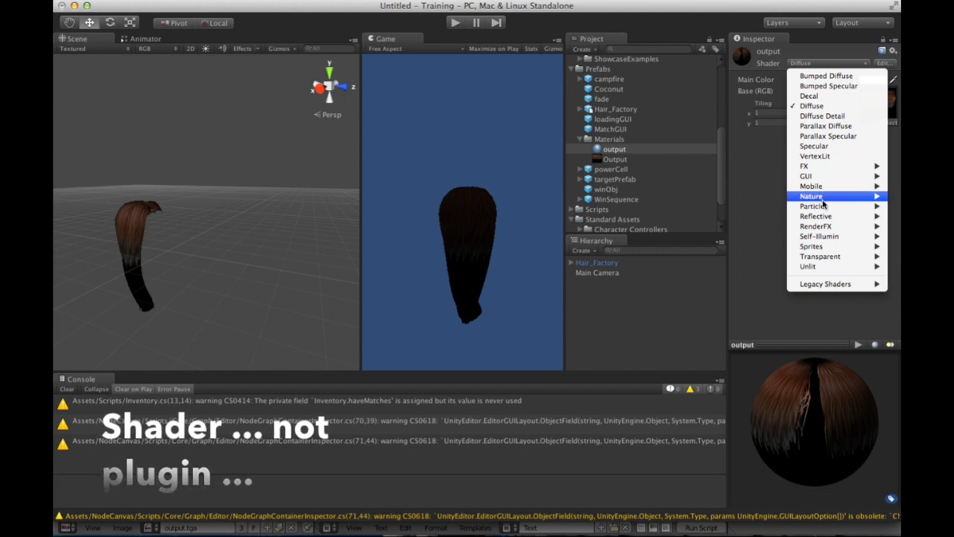
- Switch the output material to the Transparent/Diffuse shader and inspect the fading strand ends
mouse_move(820, 257)
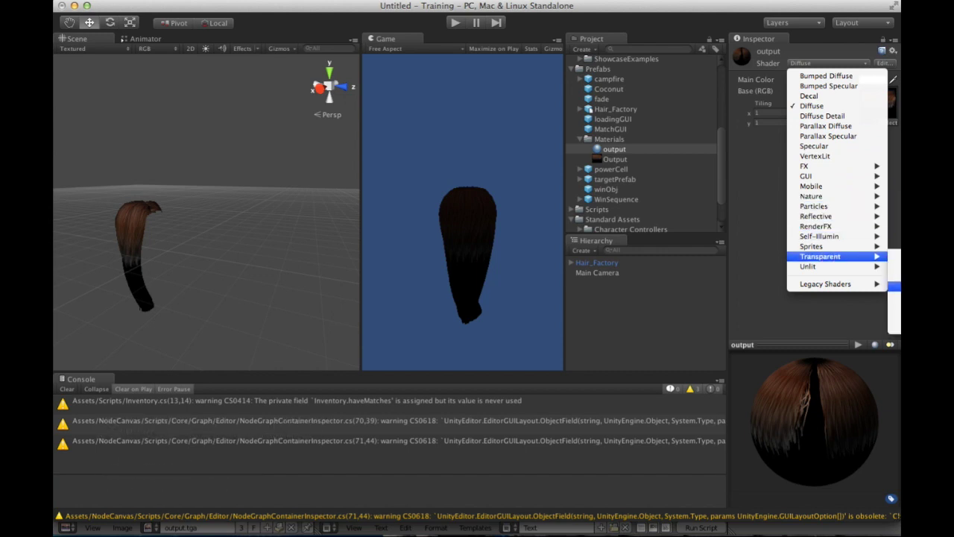
click(894, 286)
scroll(111, 228, up, 5)
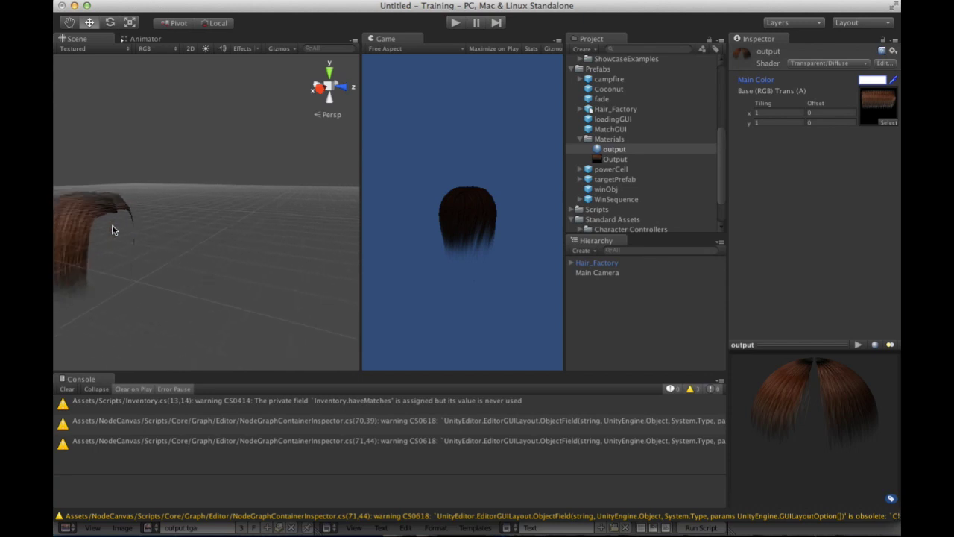
alt+drag(136, 228, 93, 232)
scroll(93, 232, down, 3)
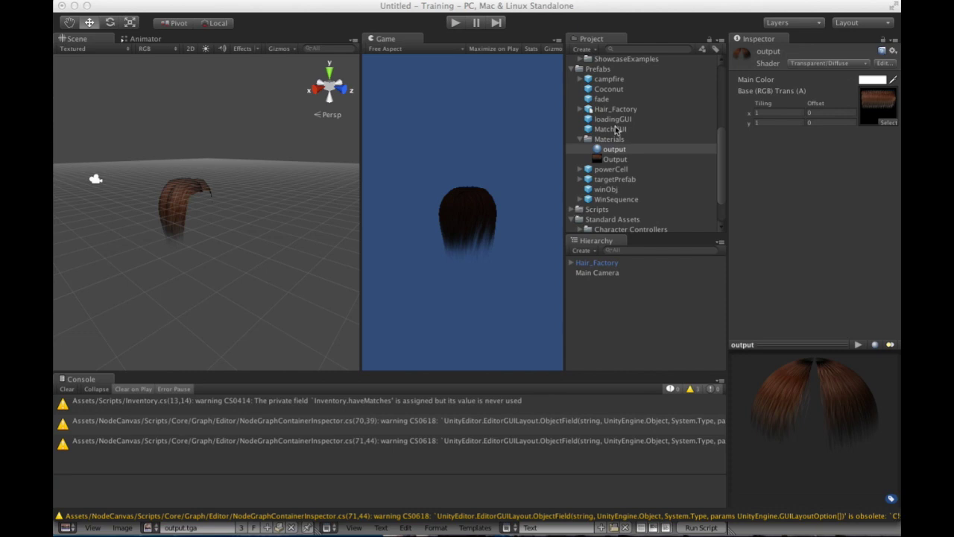
- Create a new shader asset named DoubleSidedTransparent in the Scripts folder
click(570, 69)
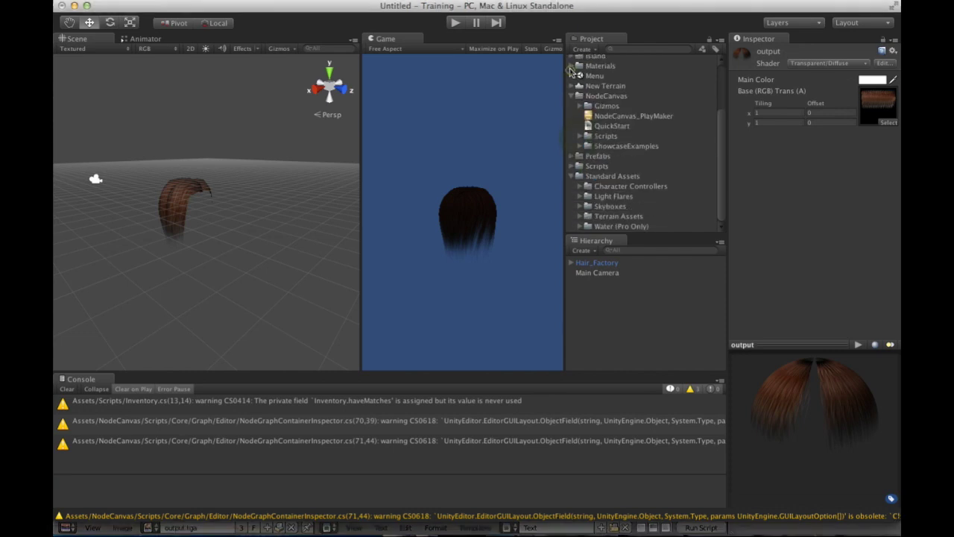
click(575, 167)
click(595, 166)
right_click(591, 165)
mouse_move(626, 170)
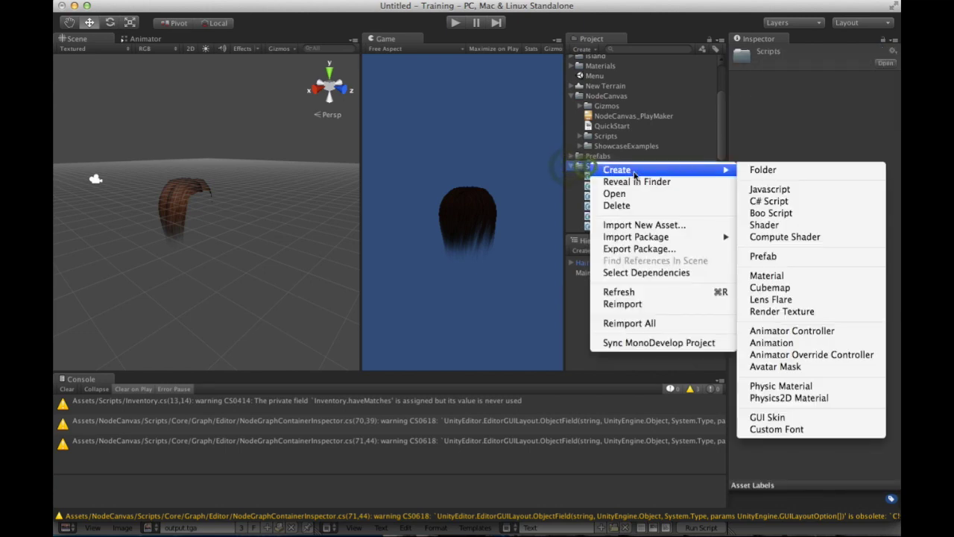
click(778, 226)
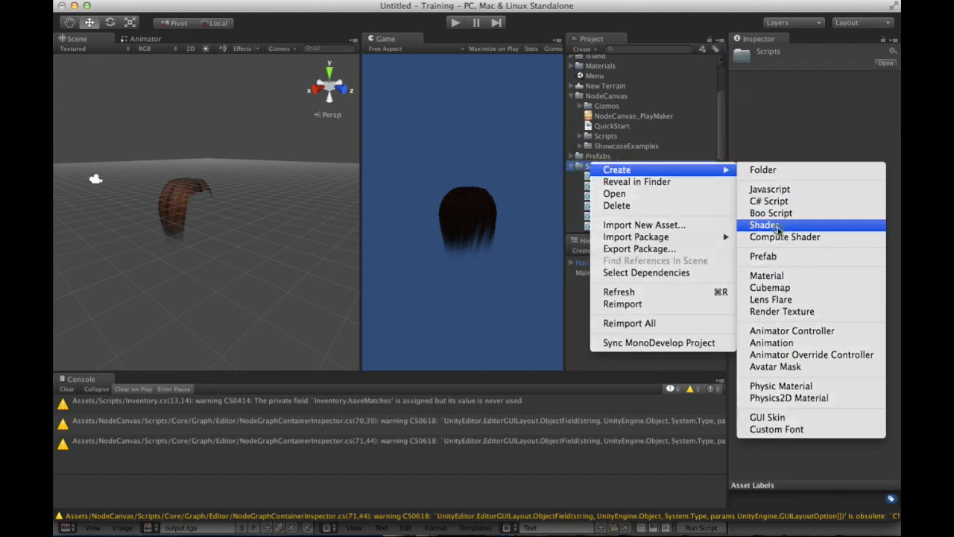
text(Doubl)
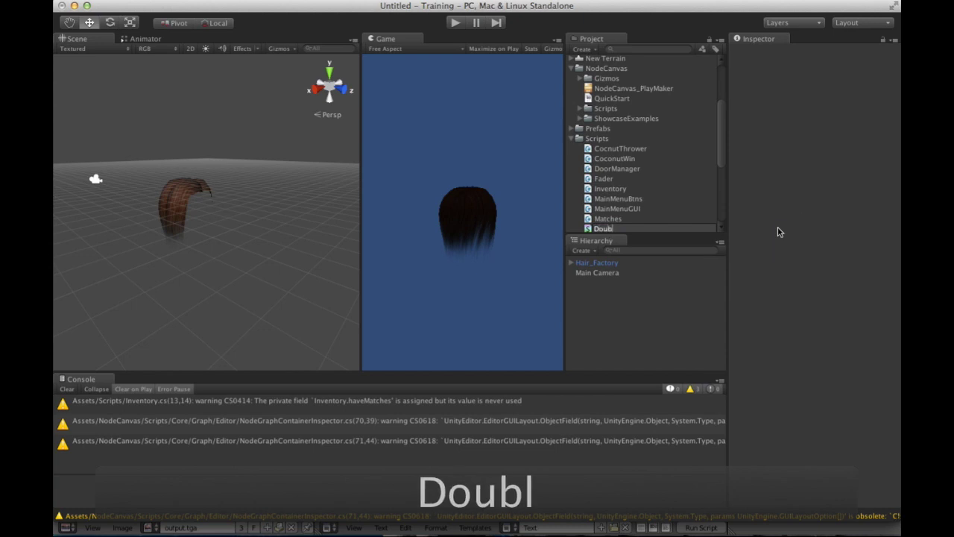
text(eSidedTransparent)
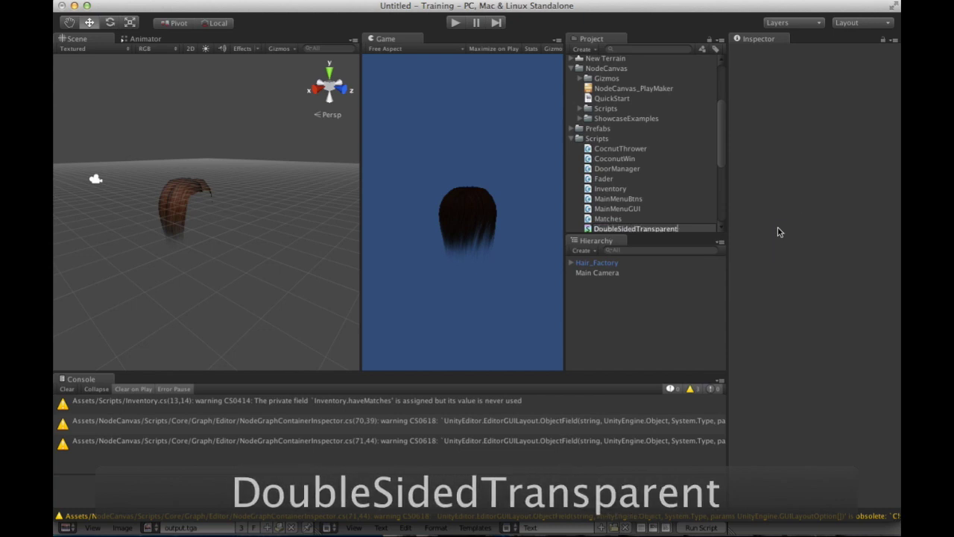
key(Return)
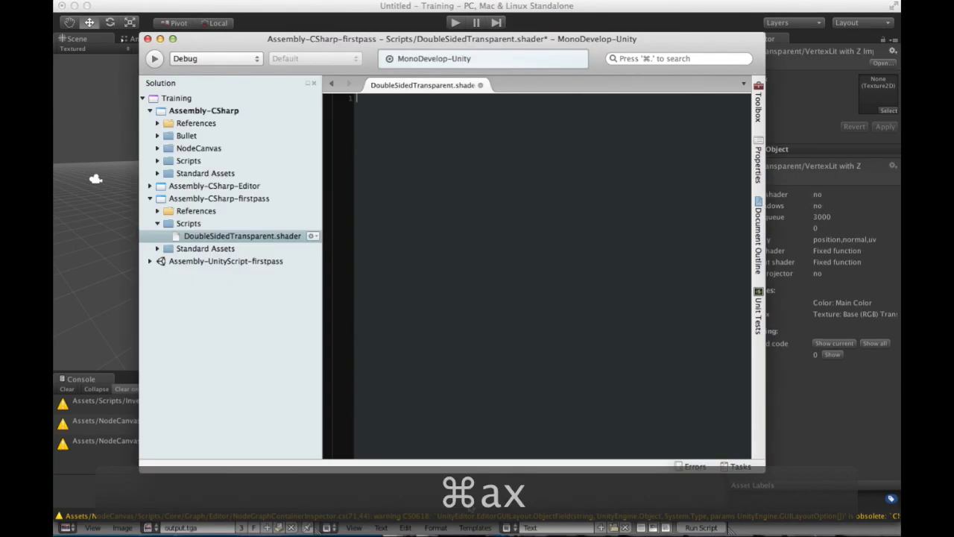
- Paste the double-sided transparent VertexLit shader code into it and save the file
text(Shader "Transparent/VertexLit with Z" { Properties { 	_Color ("Main Color", Color) = (1,1,1,1) 	_MainTex ("Base (RGB) Trans (A)", 2D) = "white" {} }  SubShader { 	Tags {"RenderType"="Transparent" "Queue"="Transparent"} 	// Render into depth buffer only 	Pass { 		ZWrite On 		Blend SrcAlpha OneMinusSrcAlpha 		ColorMask RGB 		Cull off 		Material { 			Diffuse [_Color] 			Ambient [_Color] 		} 		Lighting On 		SetTexture [_MainTex] { 			Combine texture * primary DOUBLE, texture * primary 		} 	} } })
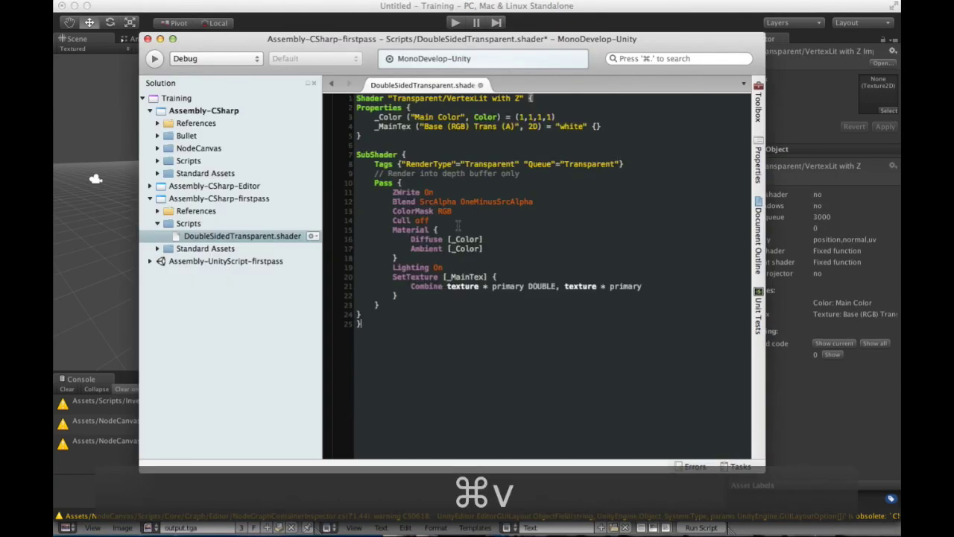
key(super+s)
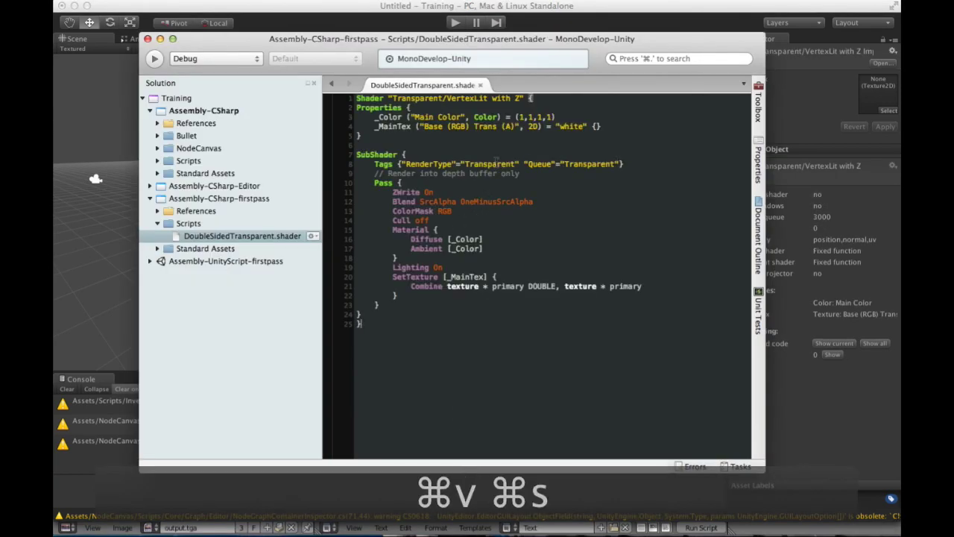
click(510, 9)
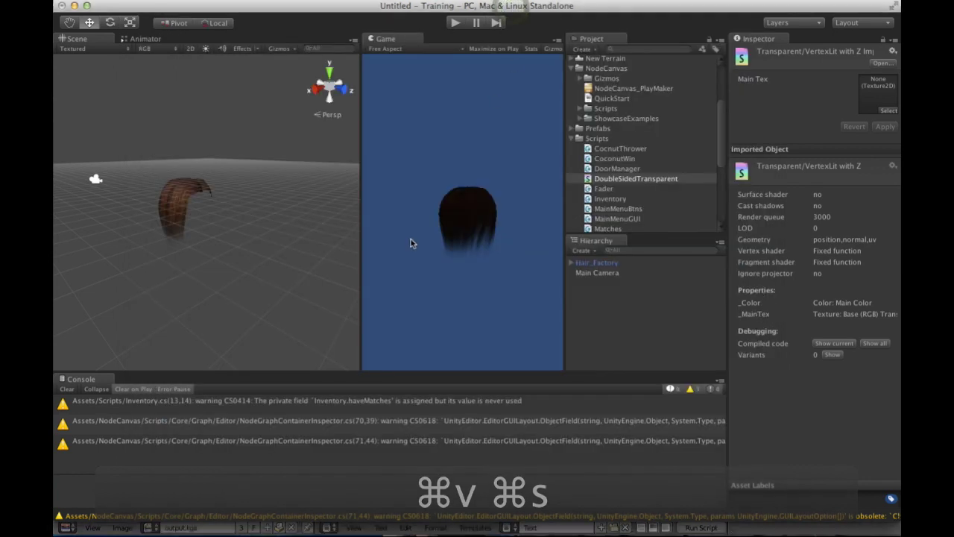
- Expand Hair_Factory in the Hierarchy and select its Plane_041 hair piece
click(190, 191)
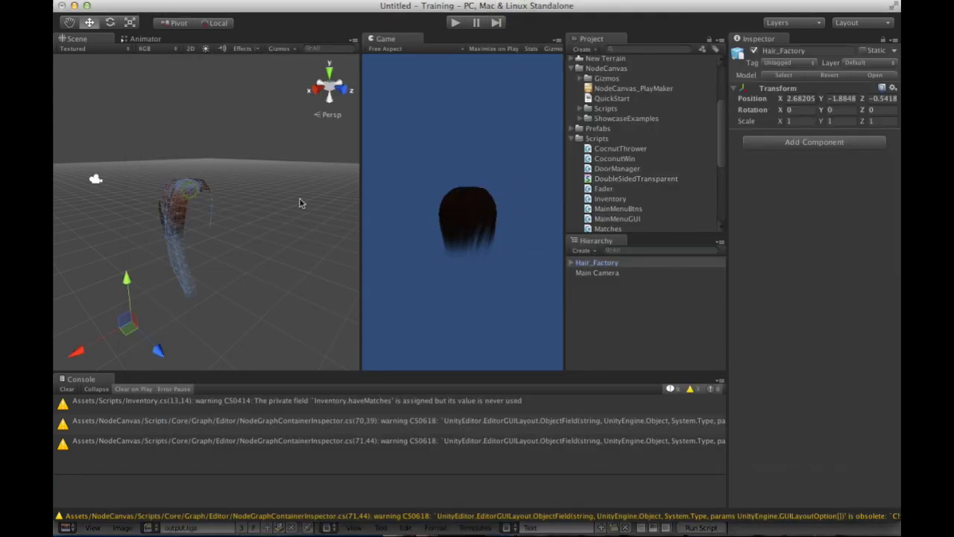
scroll(591, 181, up, 10)
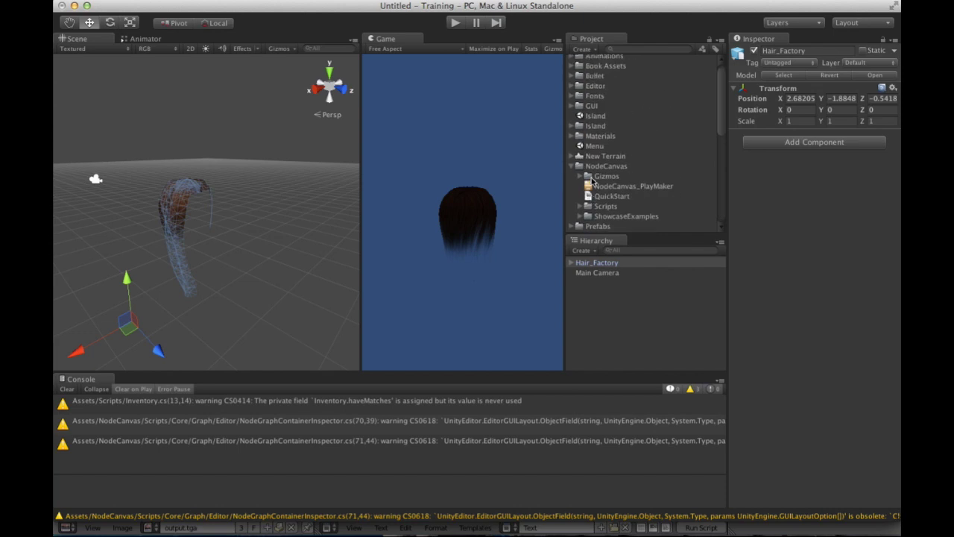
scroll(591, 181, down, 4)
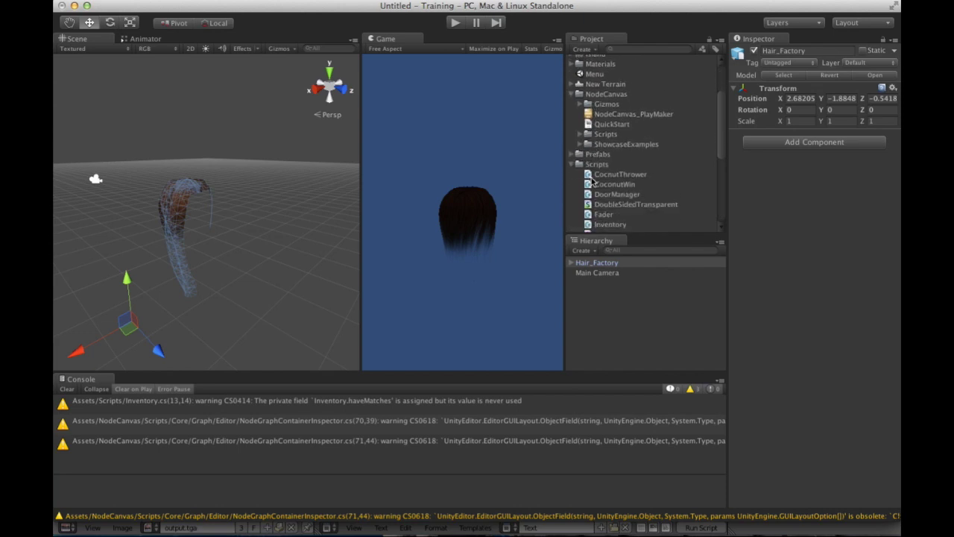
scroll(591, 181, down, 2)
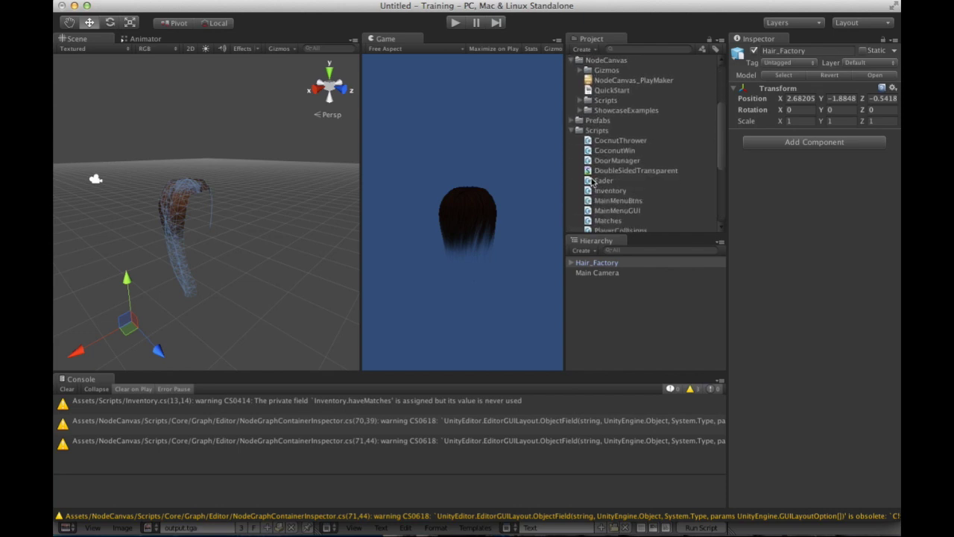
scroll(591, 181, down, 8)
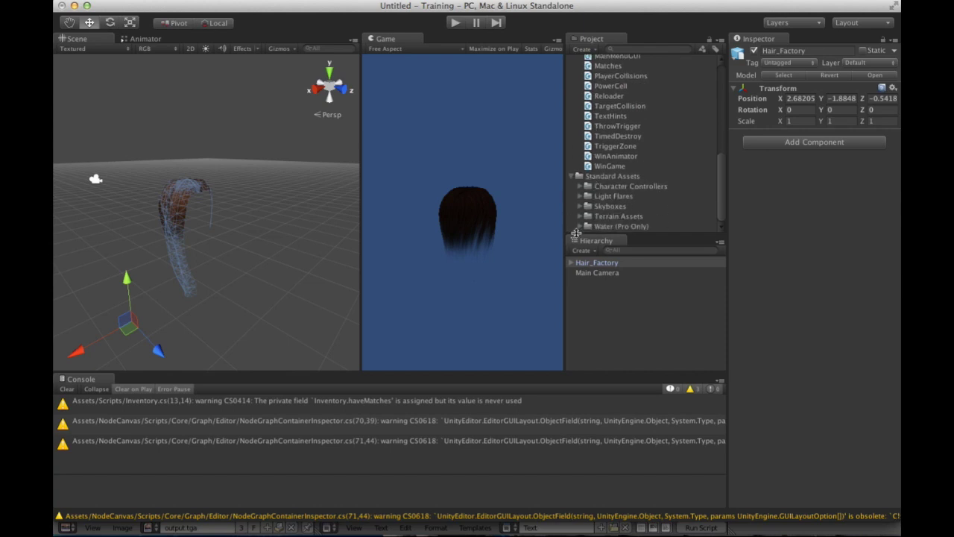
click(572, 262)
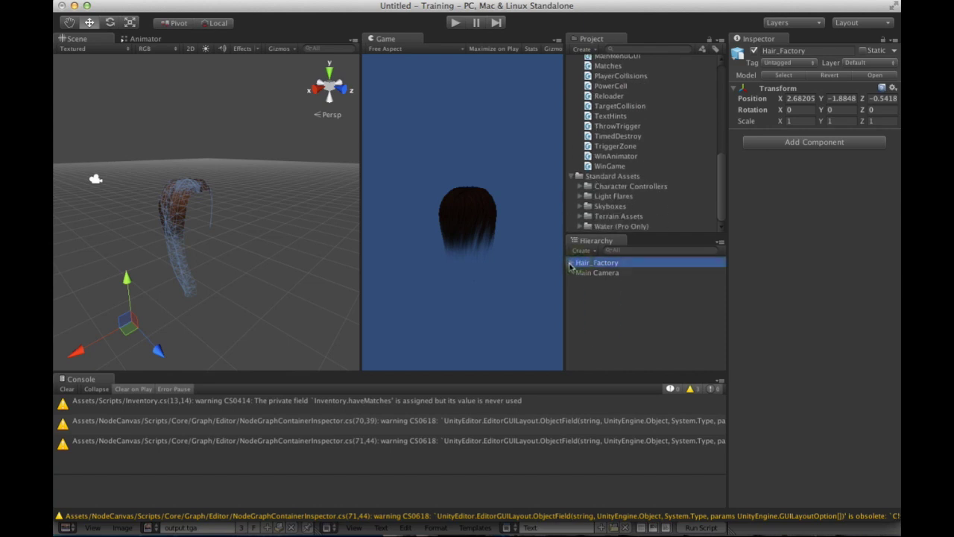
click(571, 263)
click(596, 272)
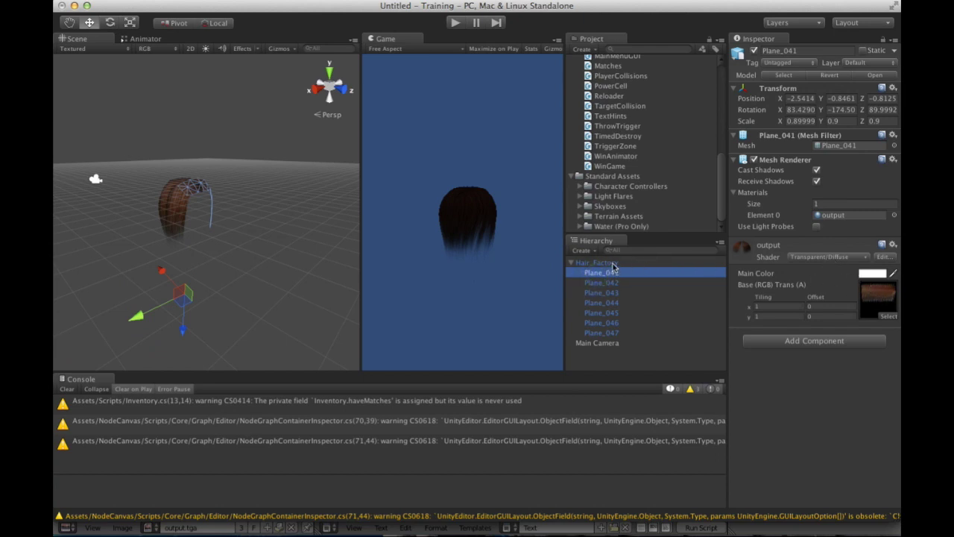
- Give the output material the Transparent/VertexLit with Z shader and zoom in on the translucent hair
click(801, 257)
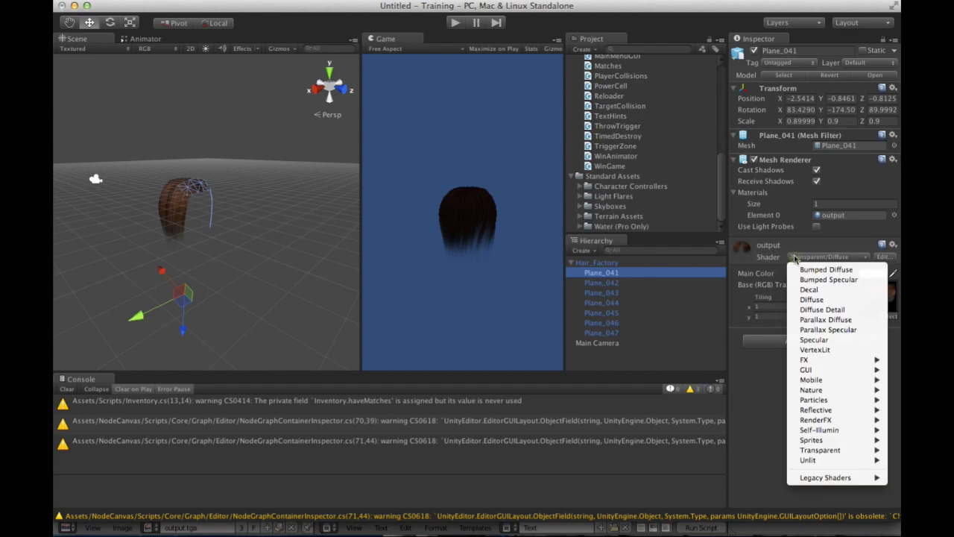
mouse_move(814, 451)
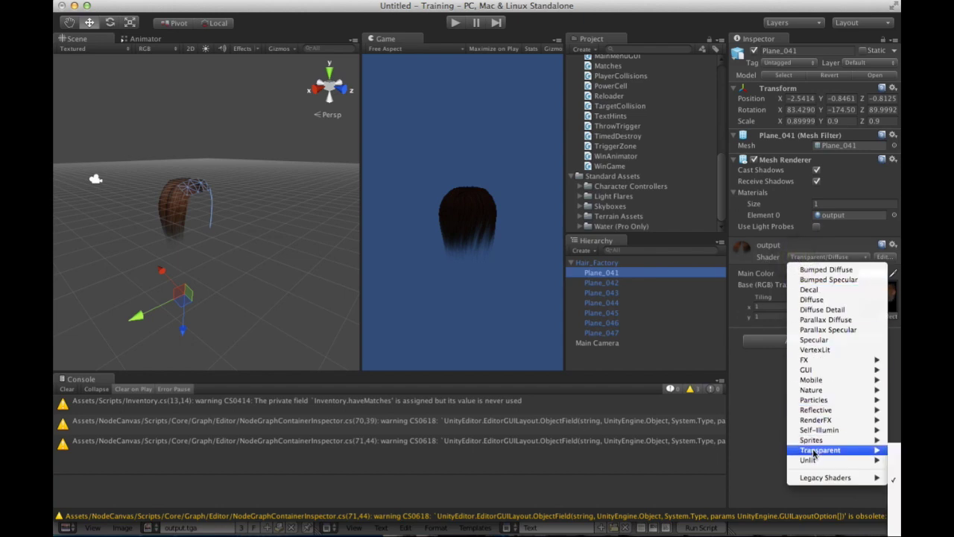
click(897, 530)
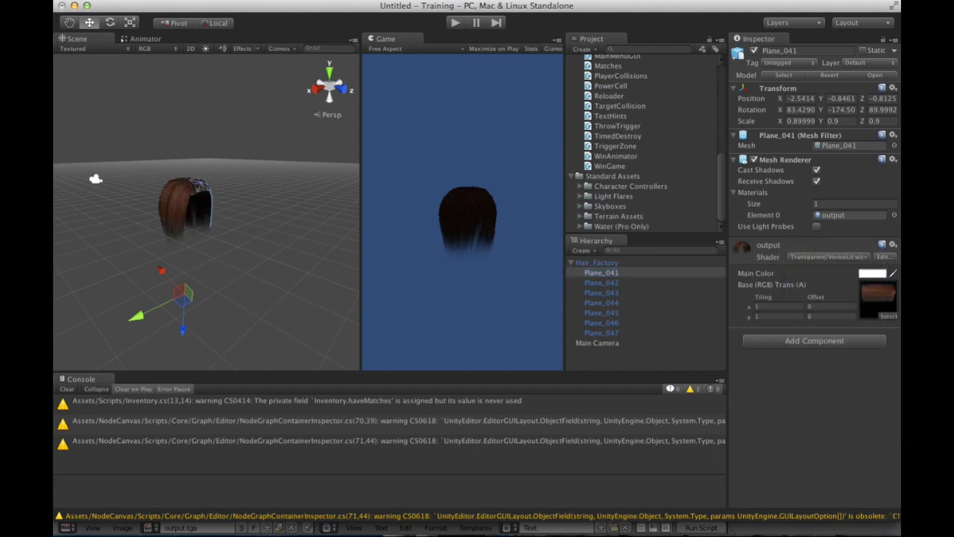
click(239, 220)
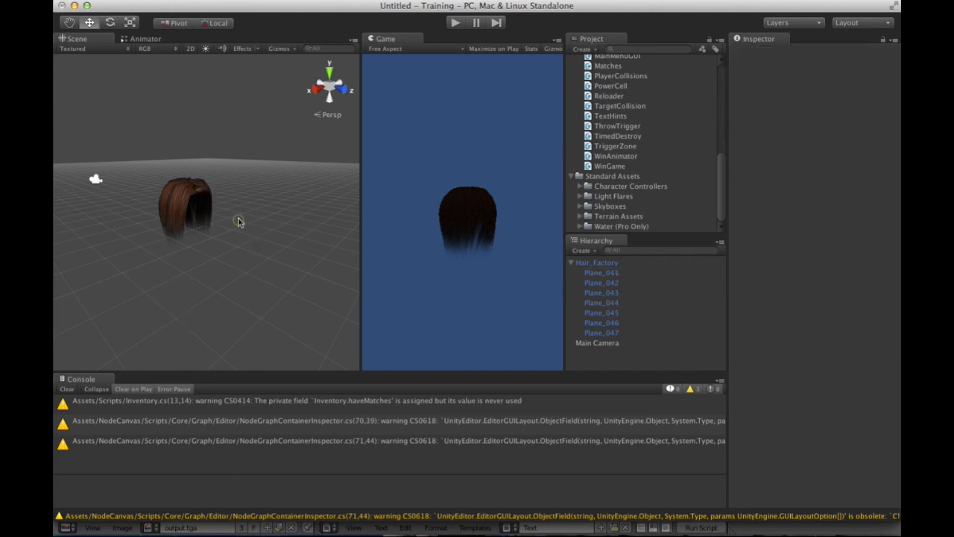
scroll(197, 216, up, 5)
scroll(198, 216, down, 3)
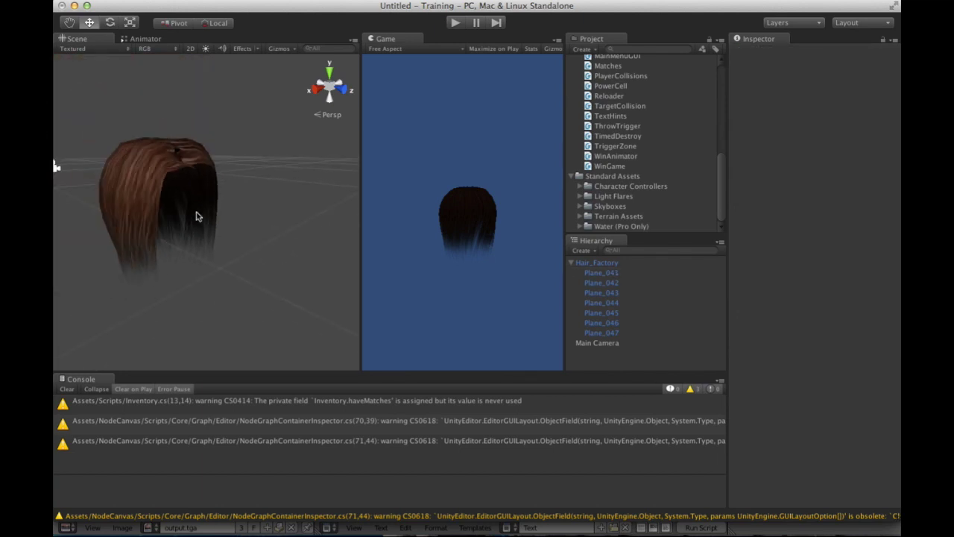
scroll(197, 216, up, 5)
scroll(196, 217, down, 4)
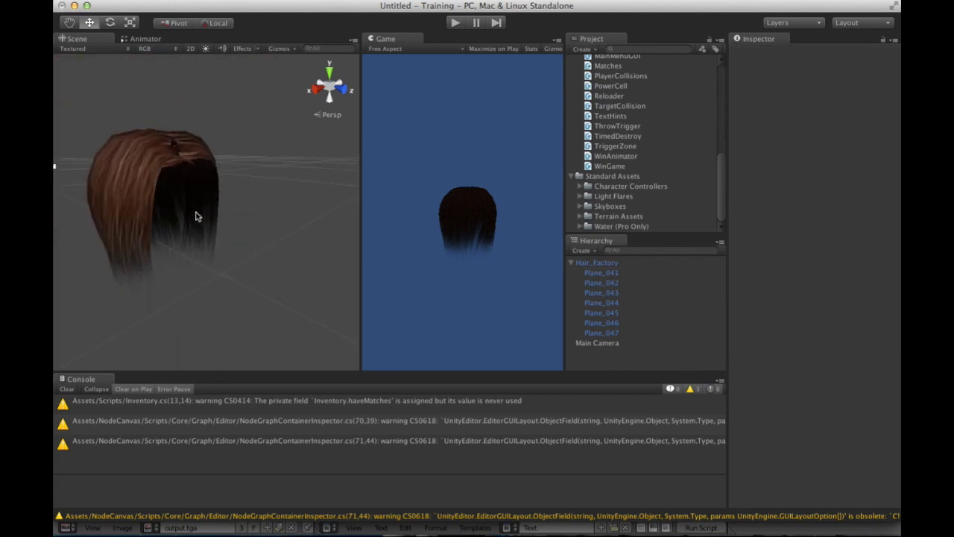